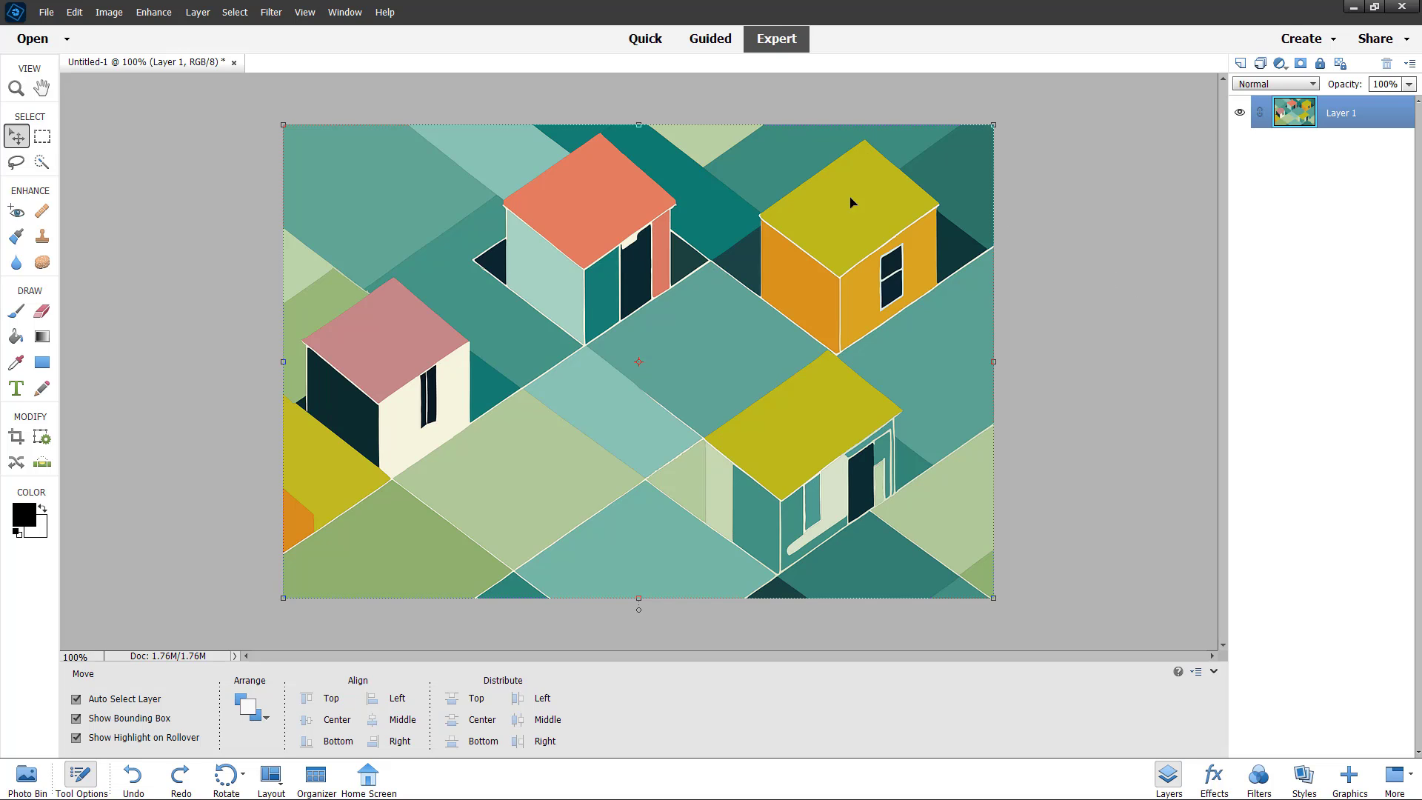
Quick-select the orange roof, try moving its pixels toward the lower yellow-roofed house, and undo the move
click(43, 163)
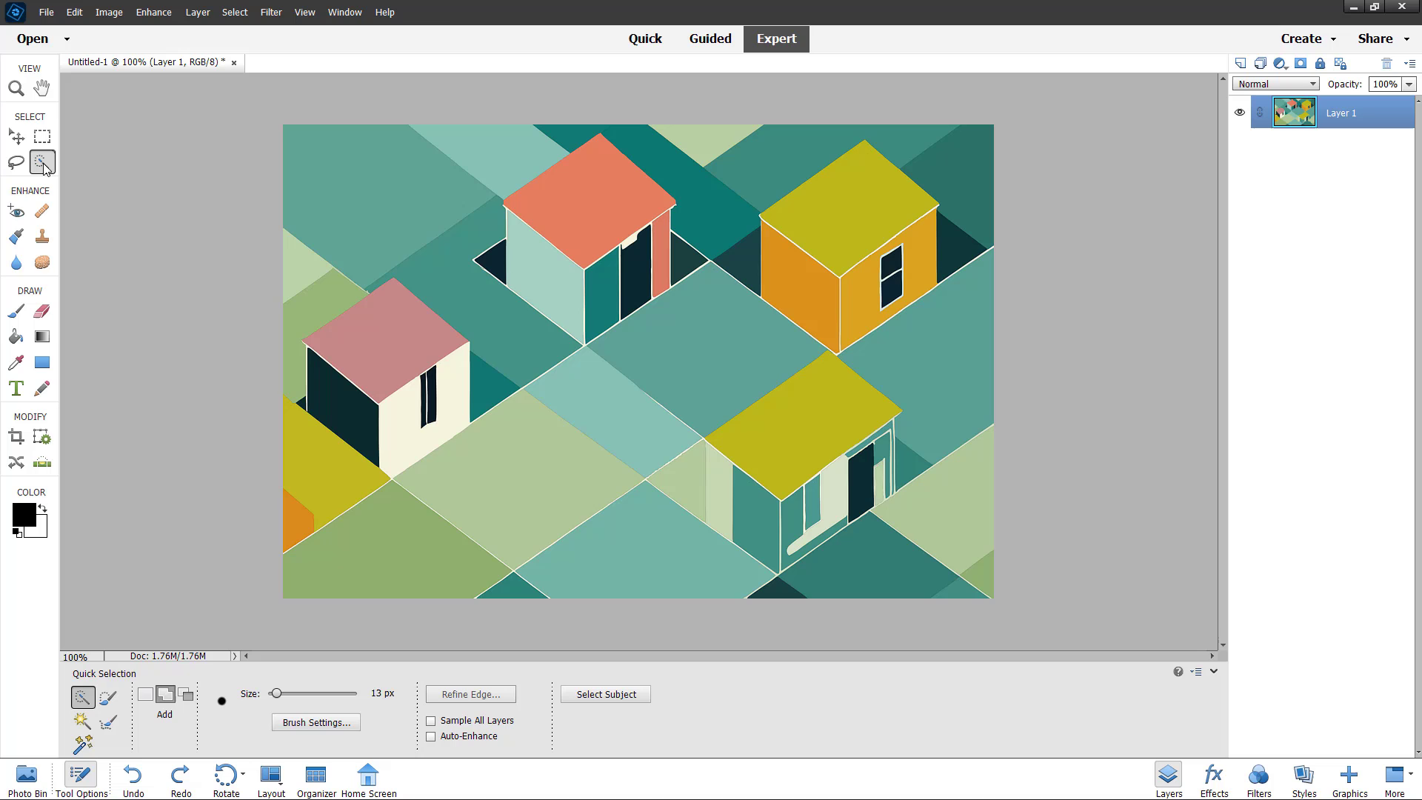
click(605, 185)
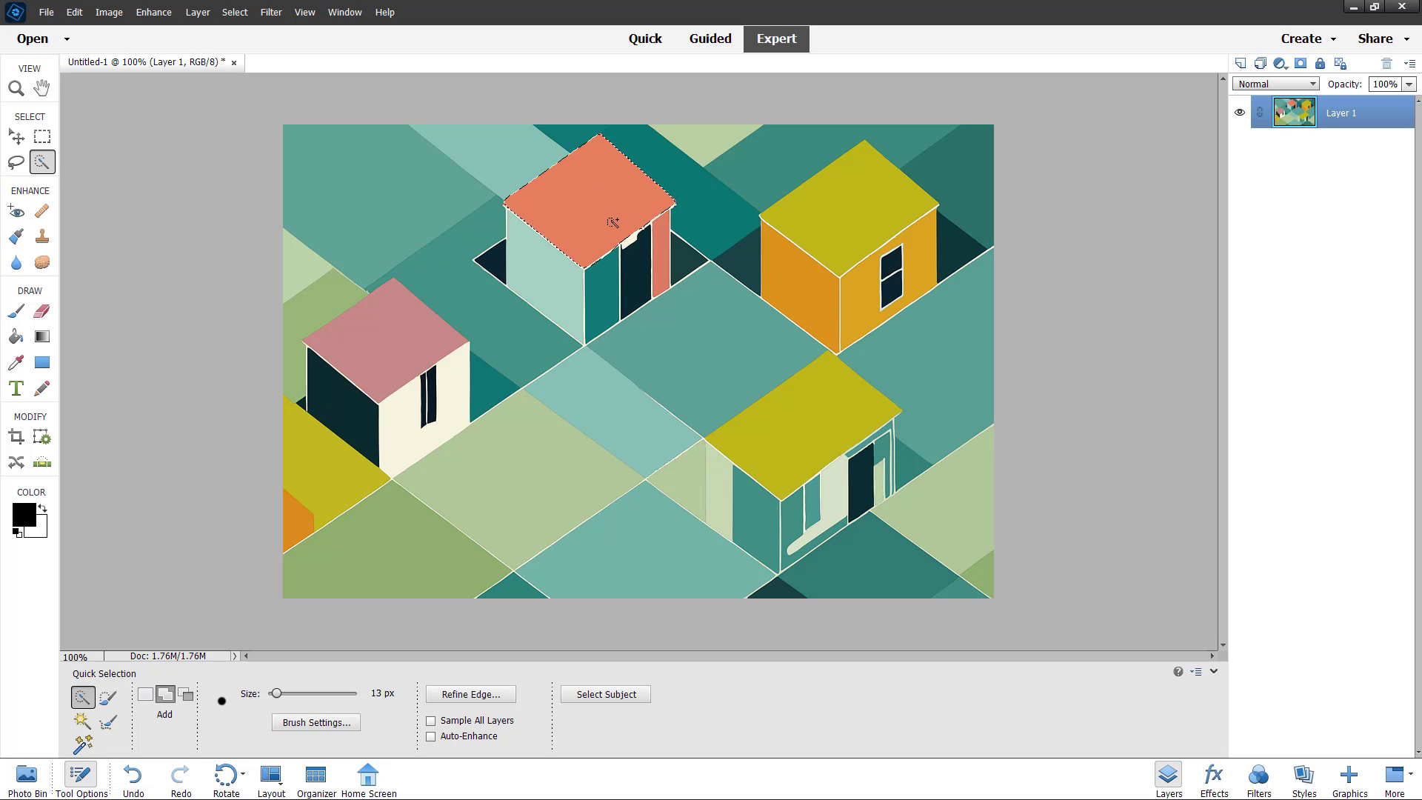
click(16, 137)
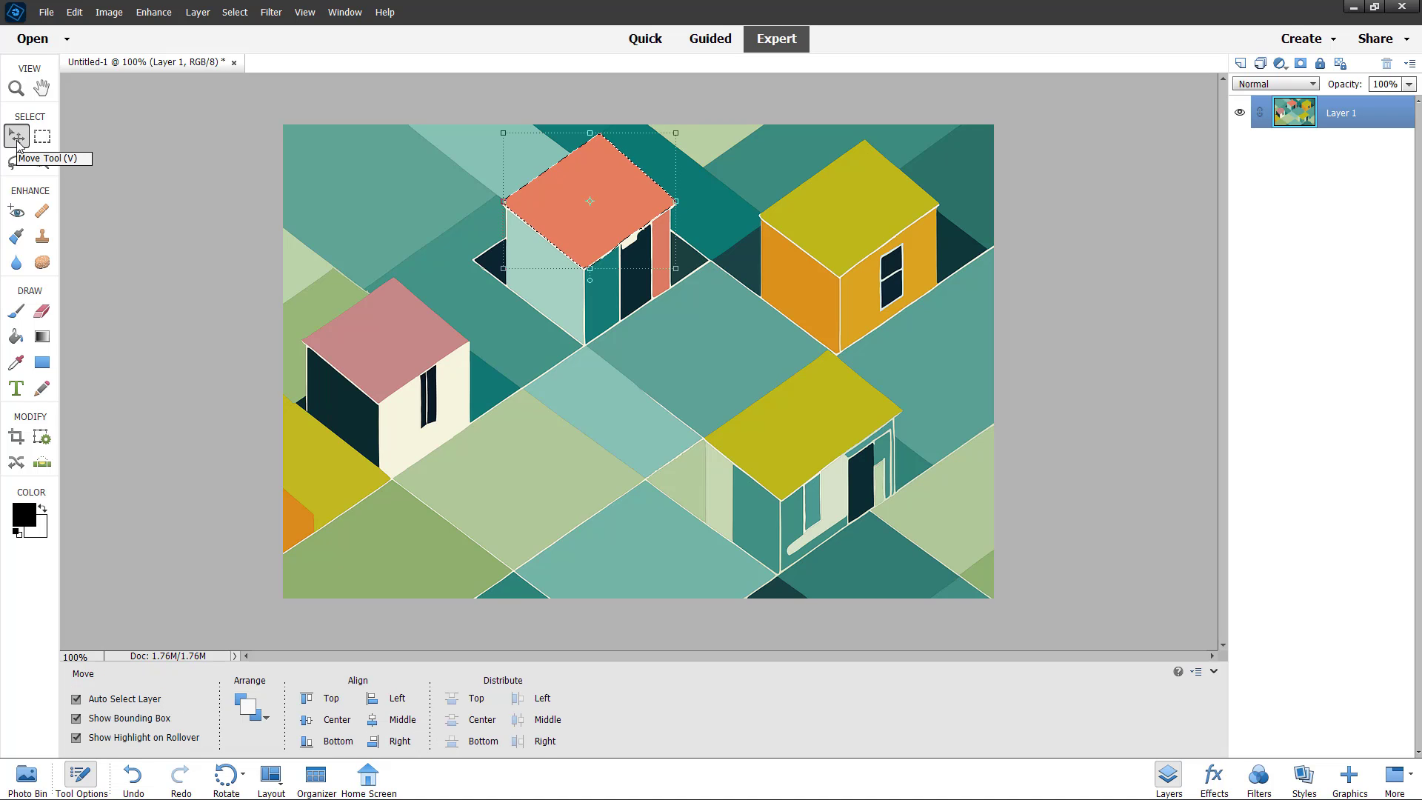
drag(650, 198, 807, 364)
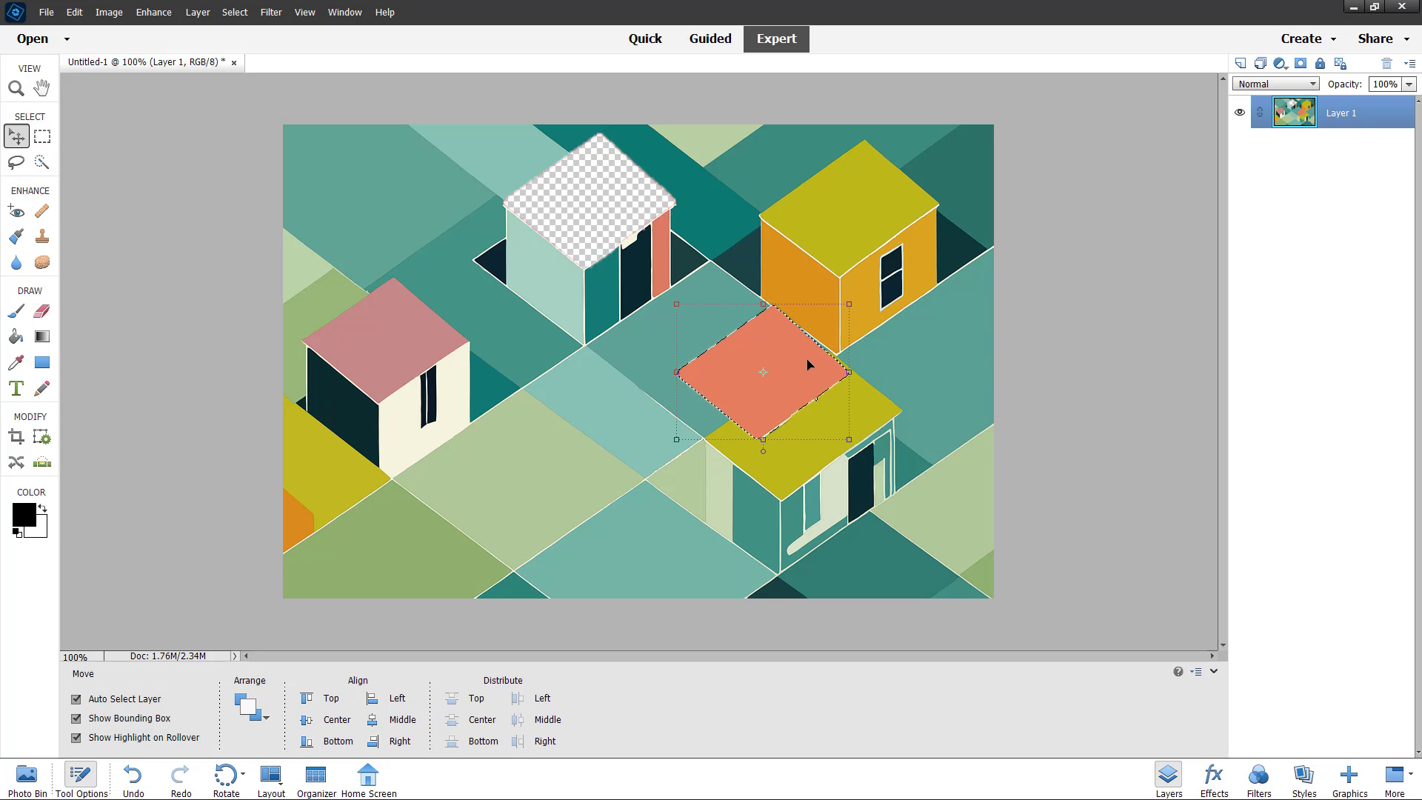
key(ctrl+z)
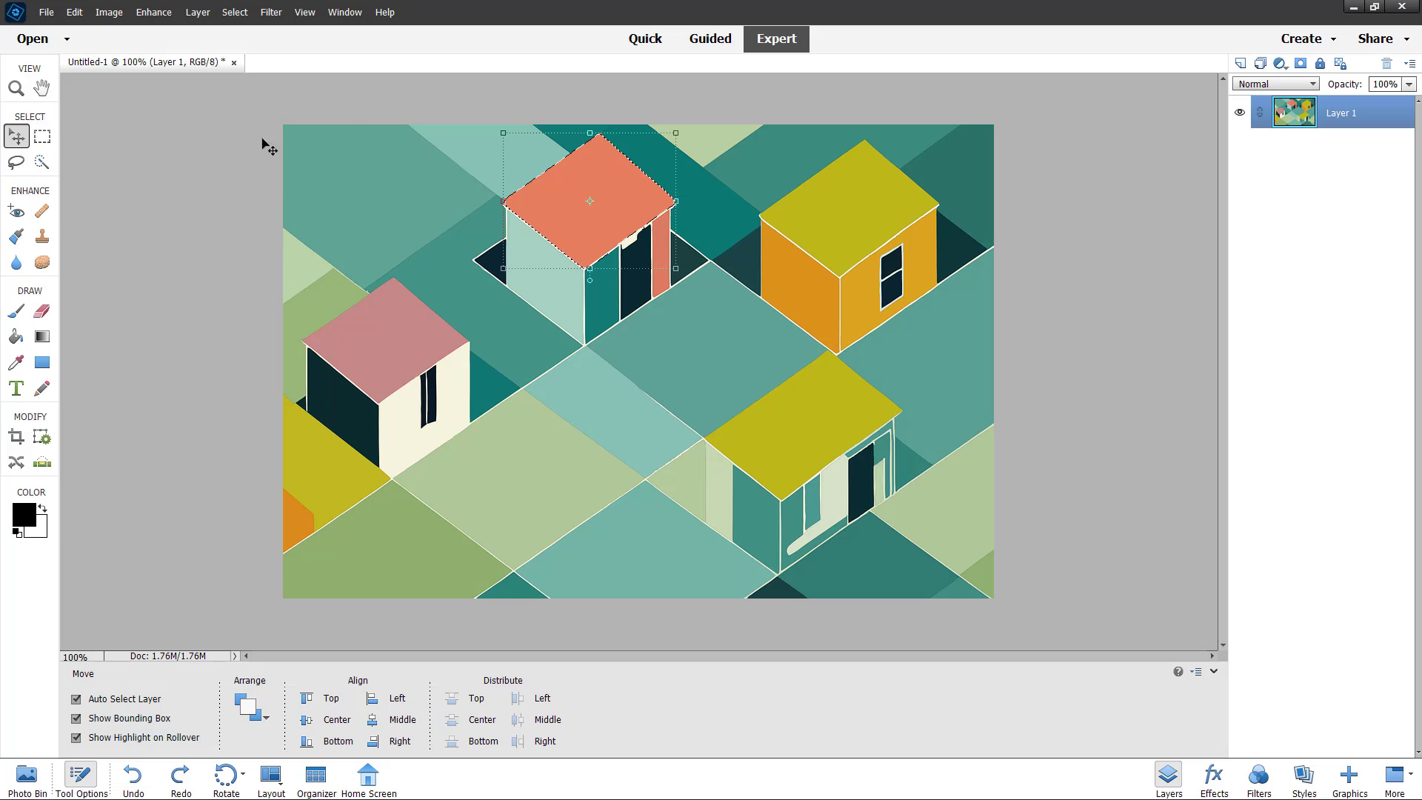
Transform the orange roof's selection outline, scaling it to about 187% and repositioning it around the whole house
click(245, 18)
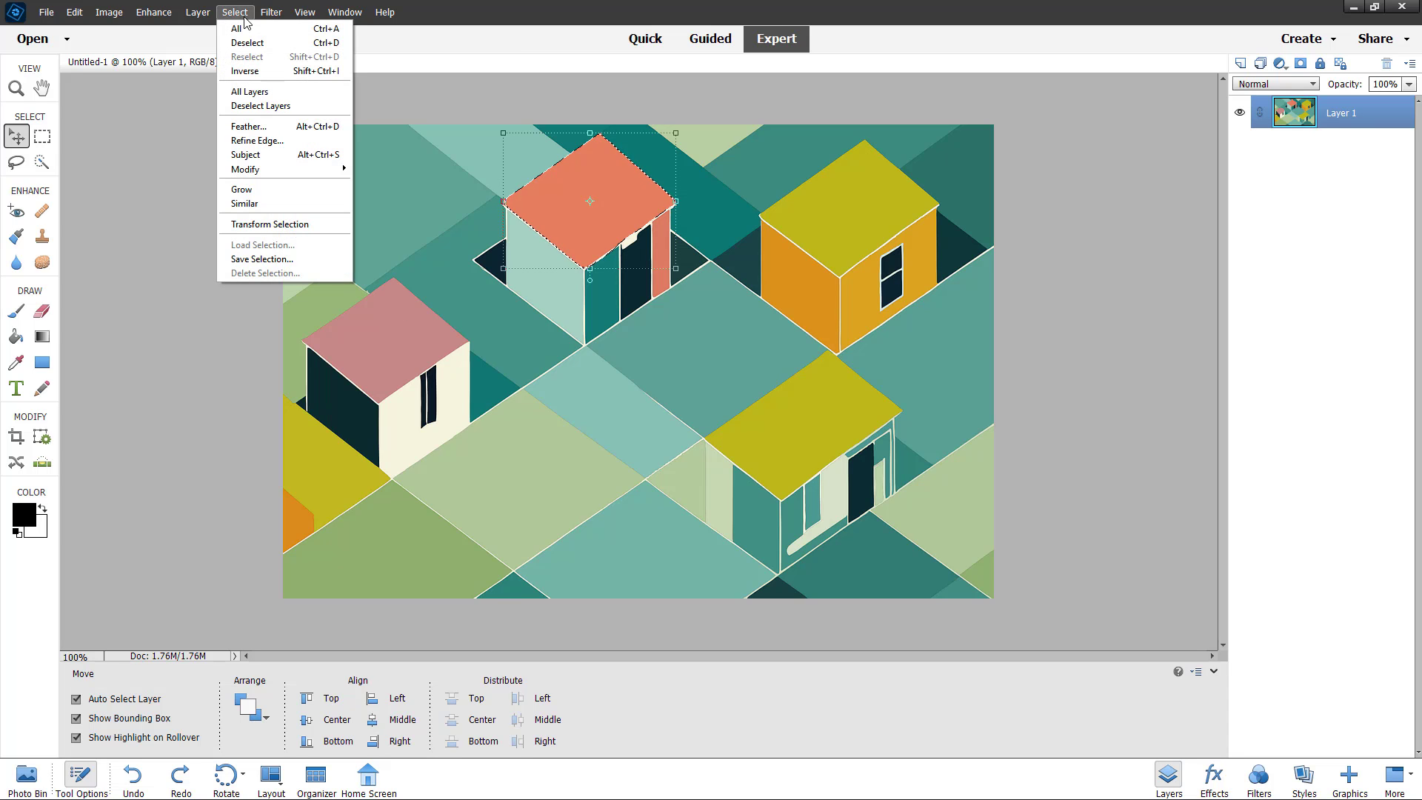
click(308, 223)
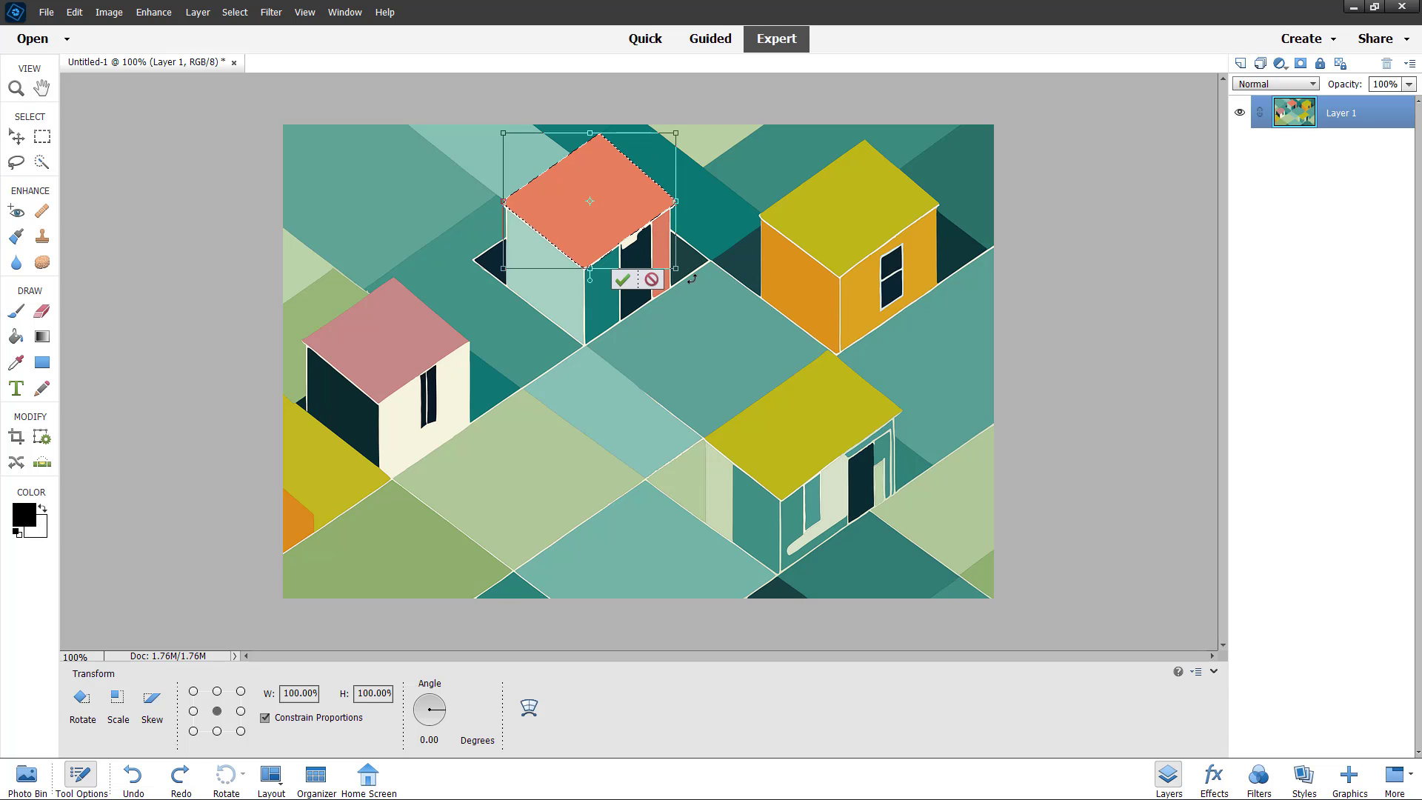
drag(676, 268, 796, 363)
drag(502, 133, 473, 108)
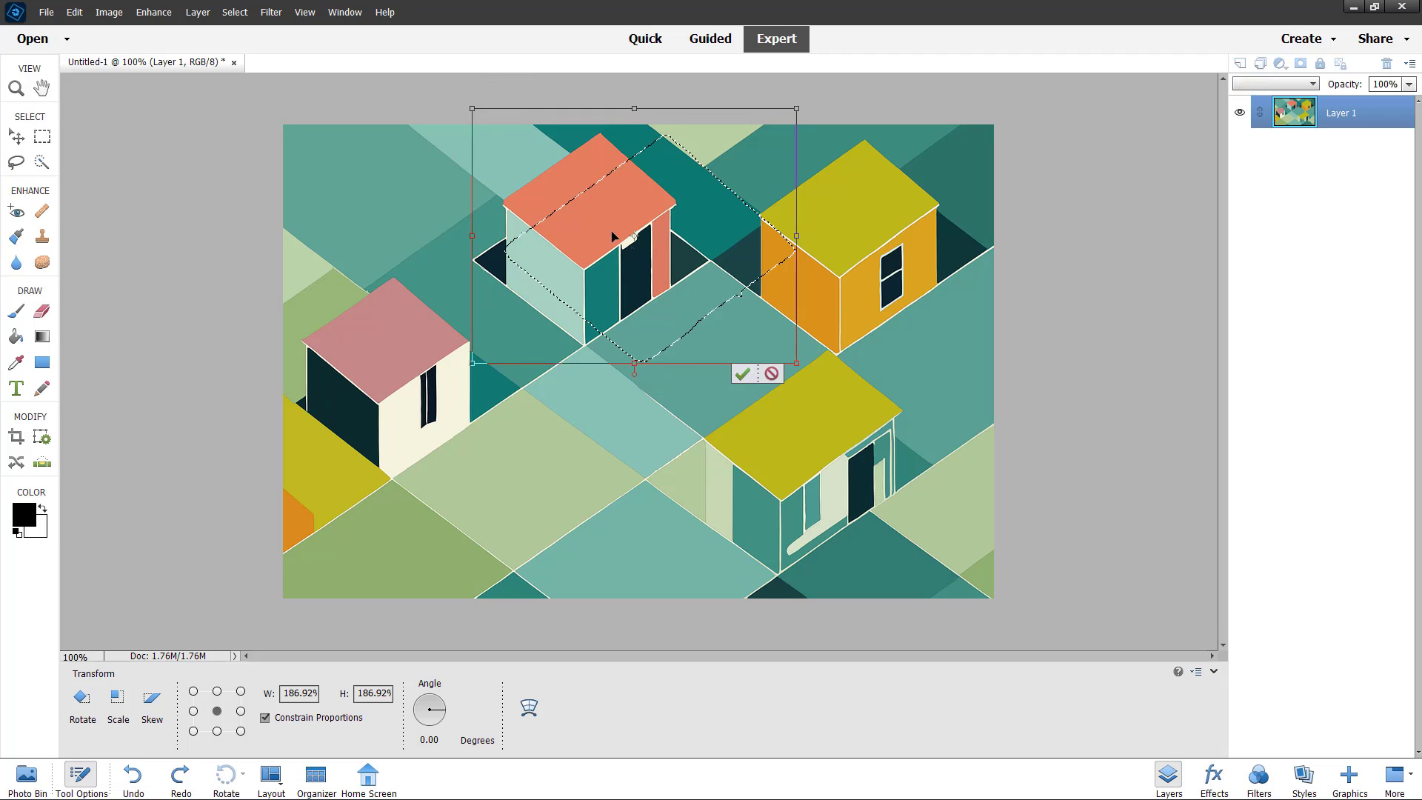
drag(615, 218, 583, 222)
click(689, 372)
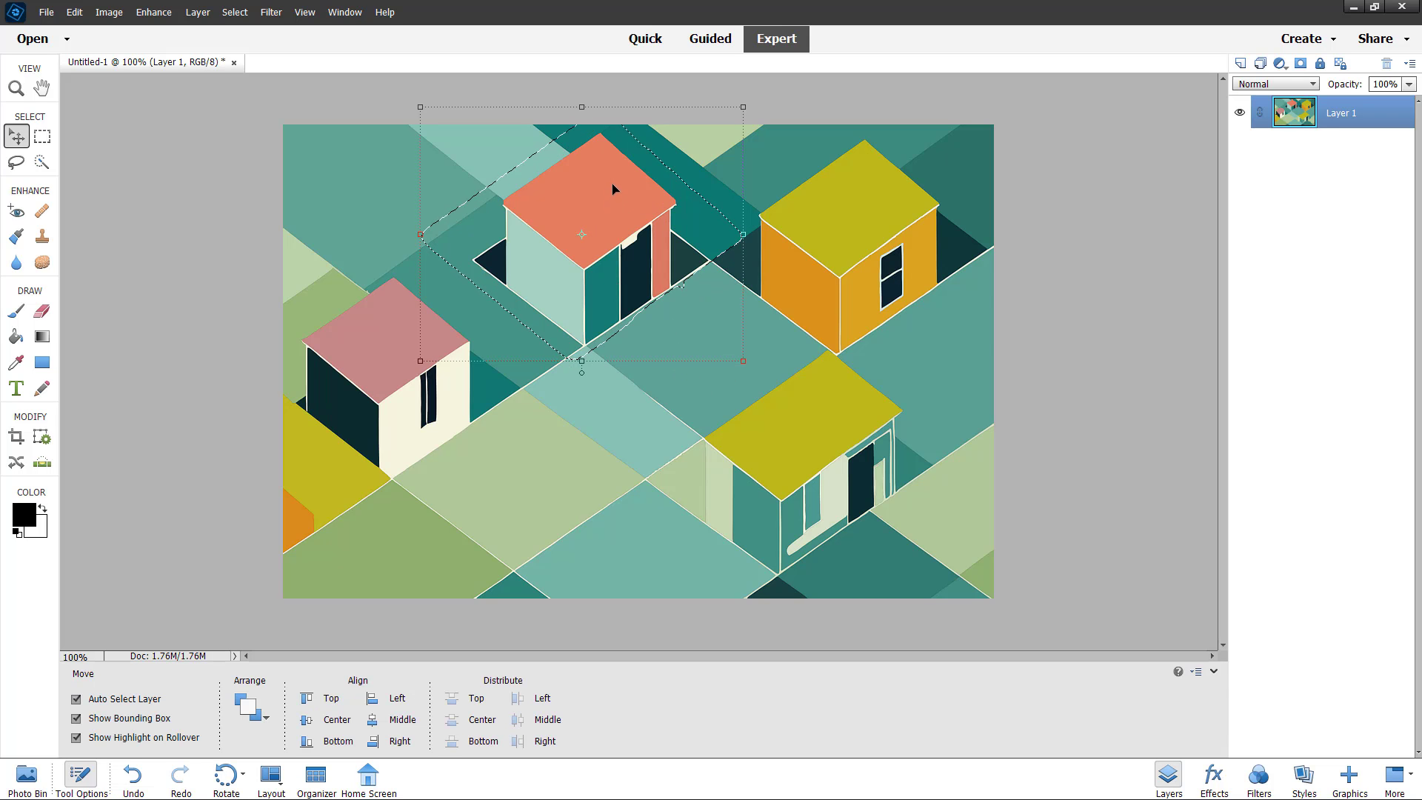
Try moving the pixels inside the enlarged selection slightly, undo the move, and deselect
mouse_move(615, 205)
mouse_down()
mouse_move(532, 250)
mouse_move(700, 298)
mouse_move(644, 230)
mouse_move(599, 233)
mouse_move(601, 191)
mouse_move(599, 230)
mouse_move(619, 232)
mouse_up()
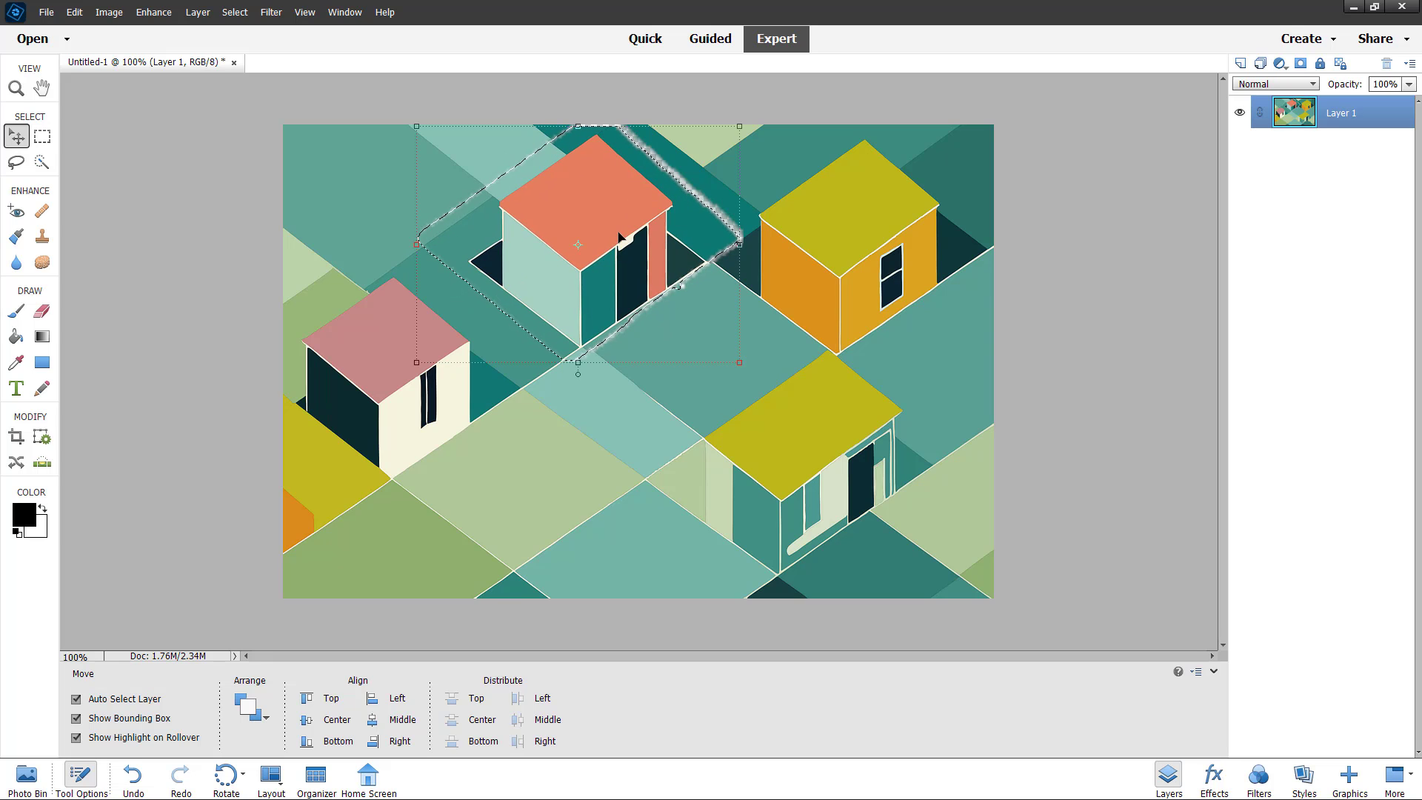
key(ctrl+z)
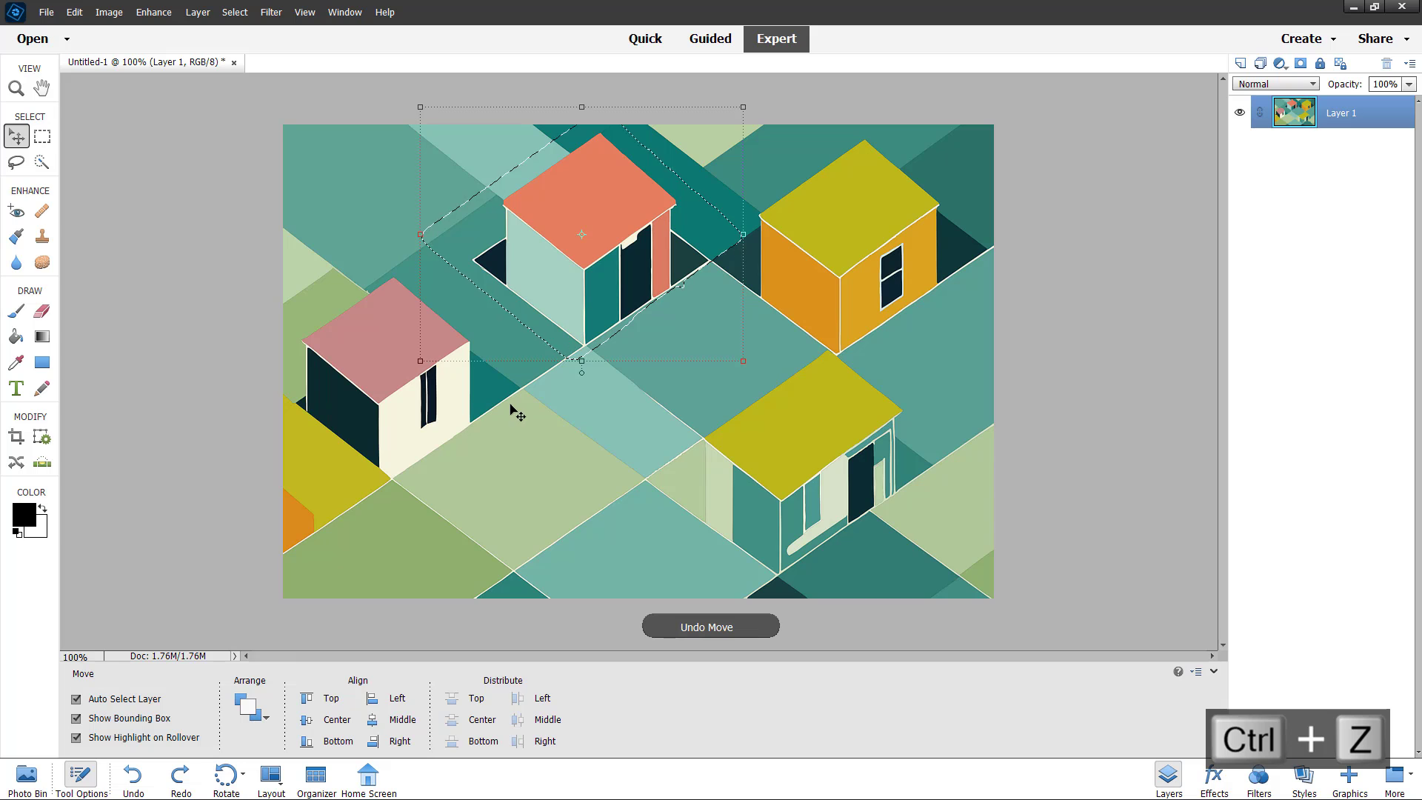
key(ctrl+d)
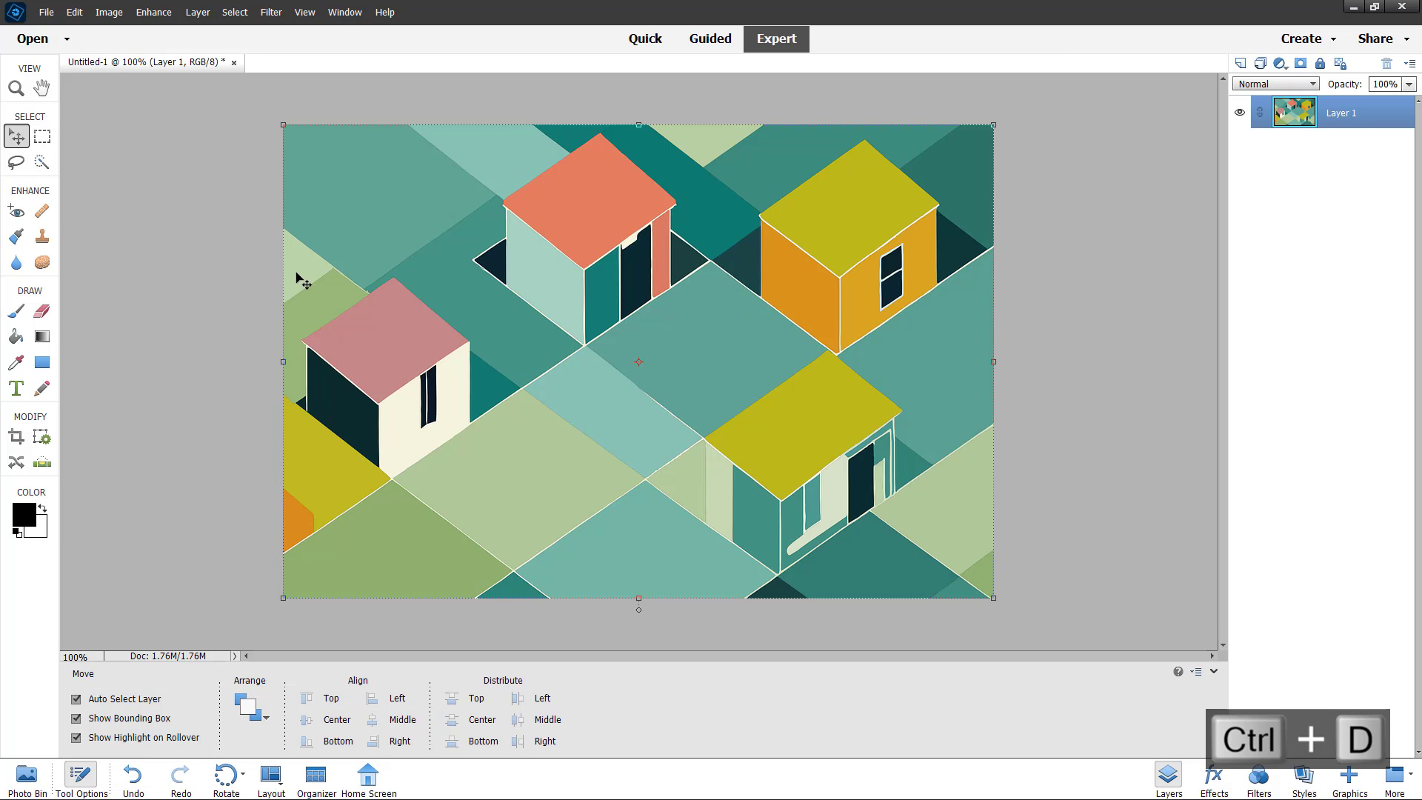
Select the roofs of all four houses together with the Quick Selection tool
click(46, 165)
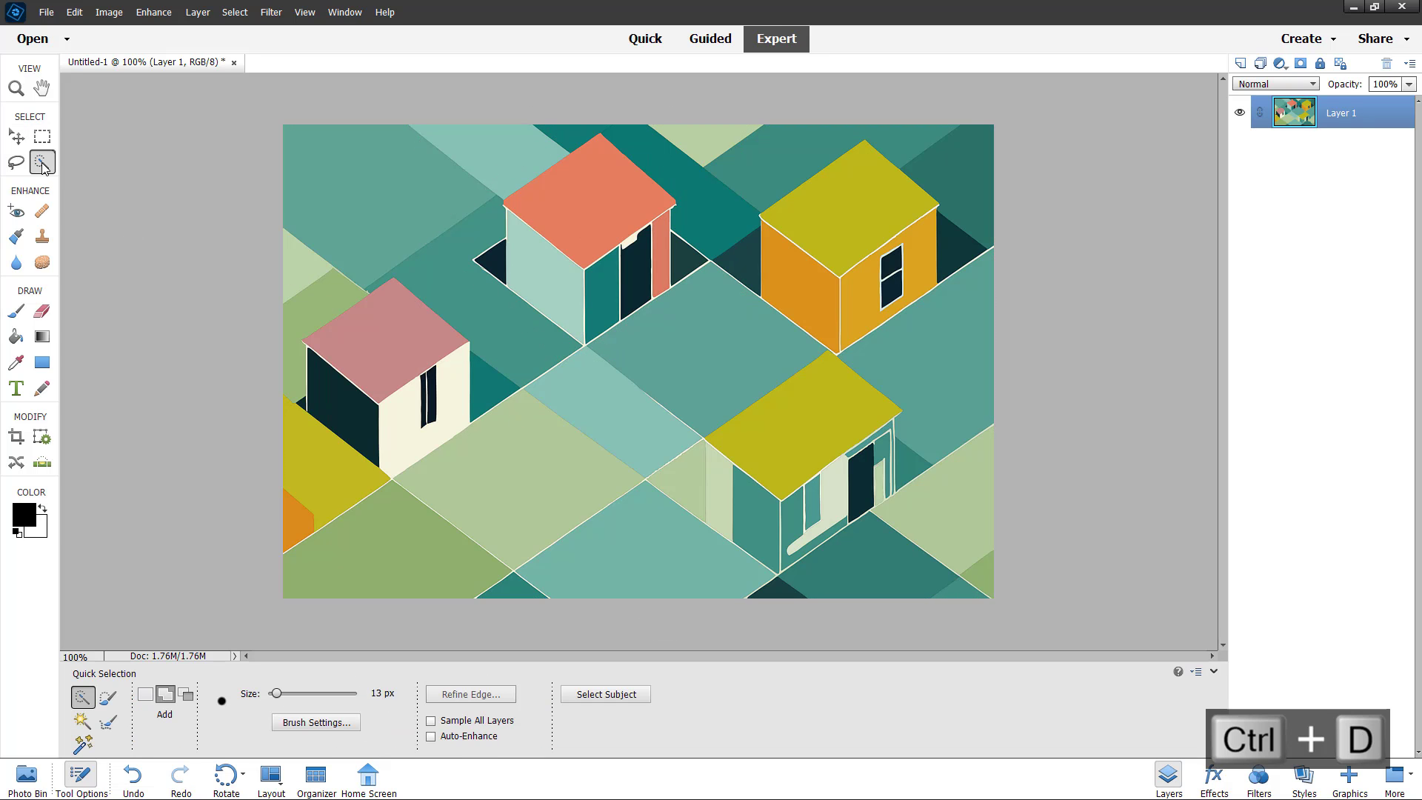
click(410, 319)
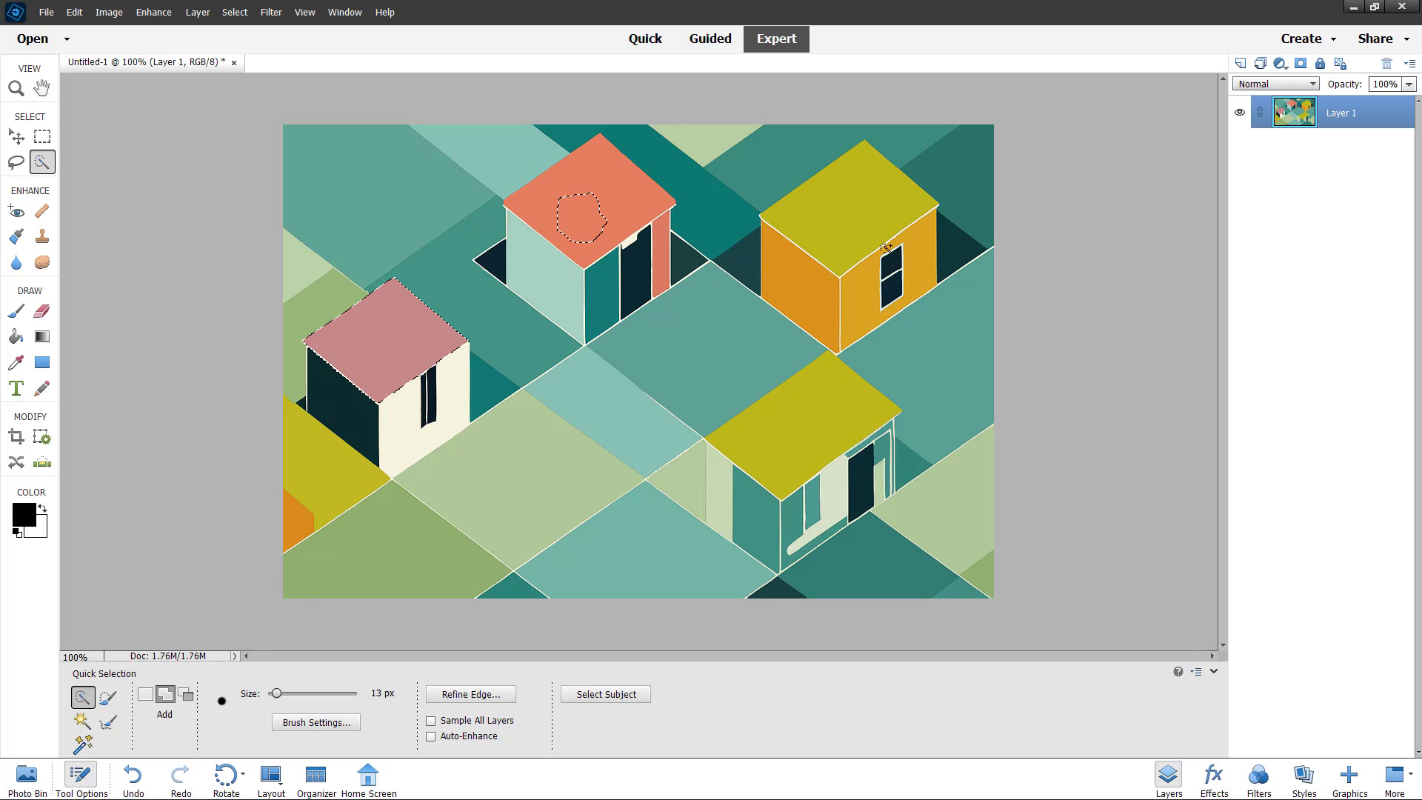
click(857, 222)
click(790, 435)
Save the four-roof selection as a new selection named TutorTubeSelection and deselect the roofs
click(234, 14)
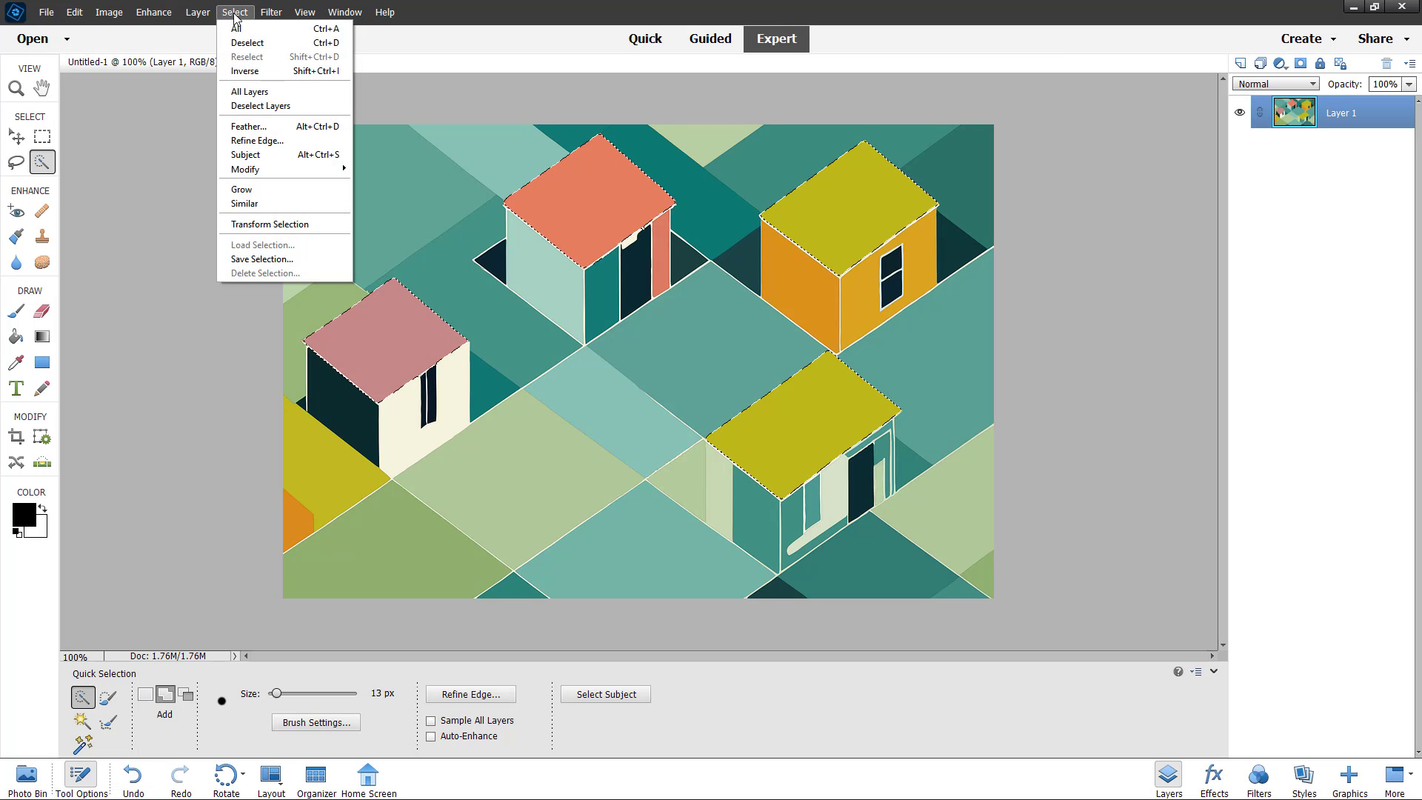
click(267, 259)
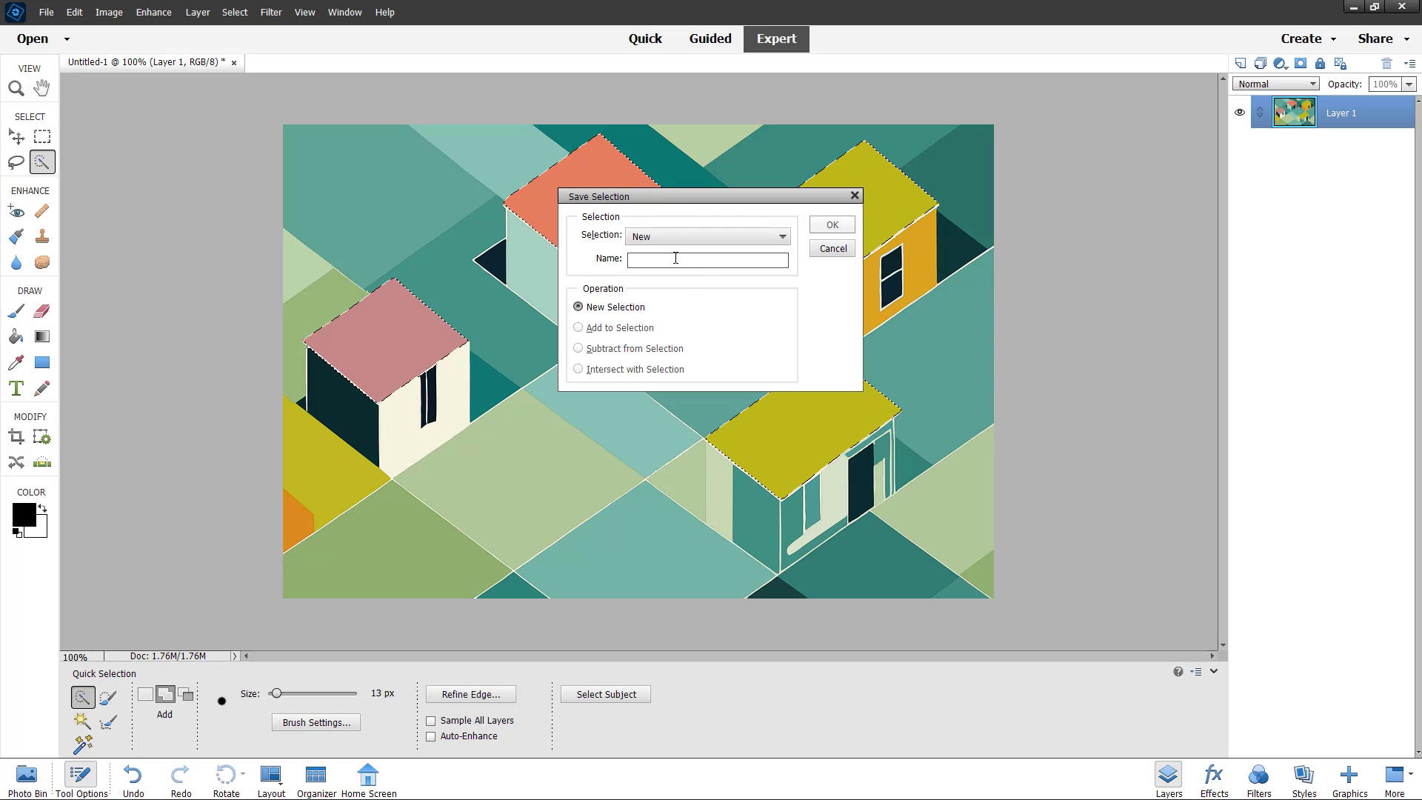
text(TutorTube)
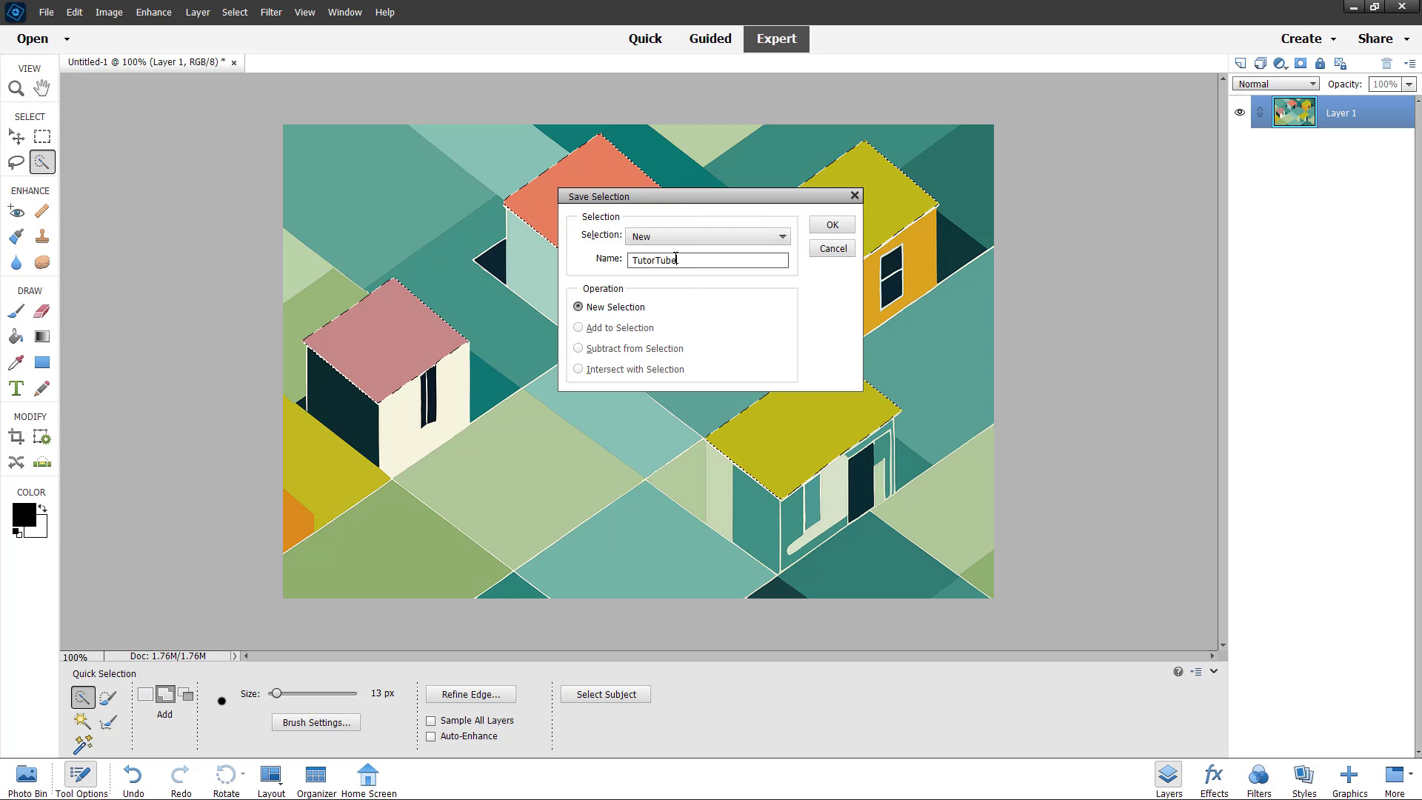
text(Selection)
click(833, 224)
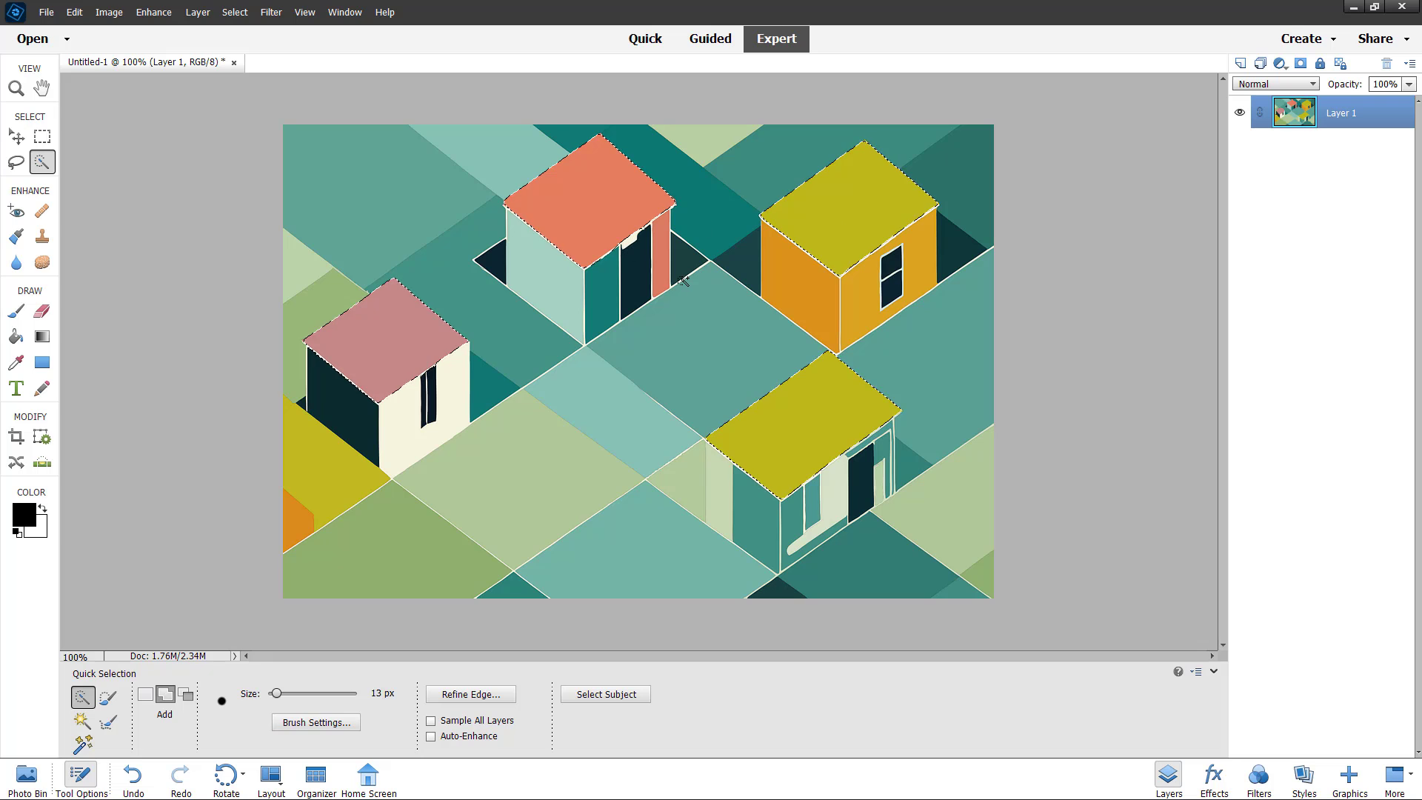
key(ctrl+d)
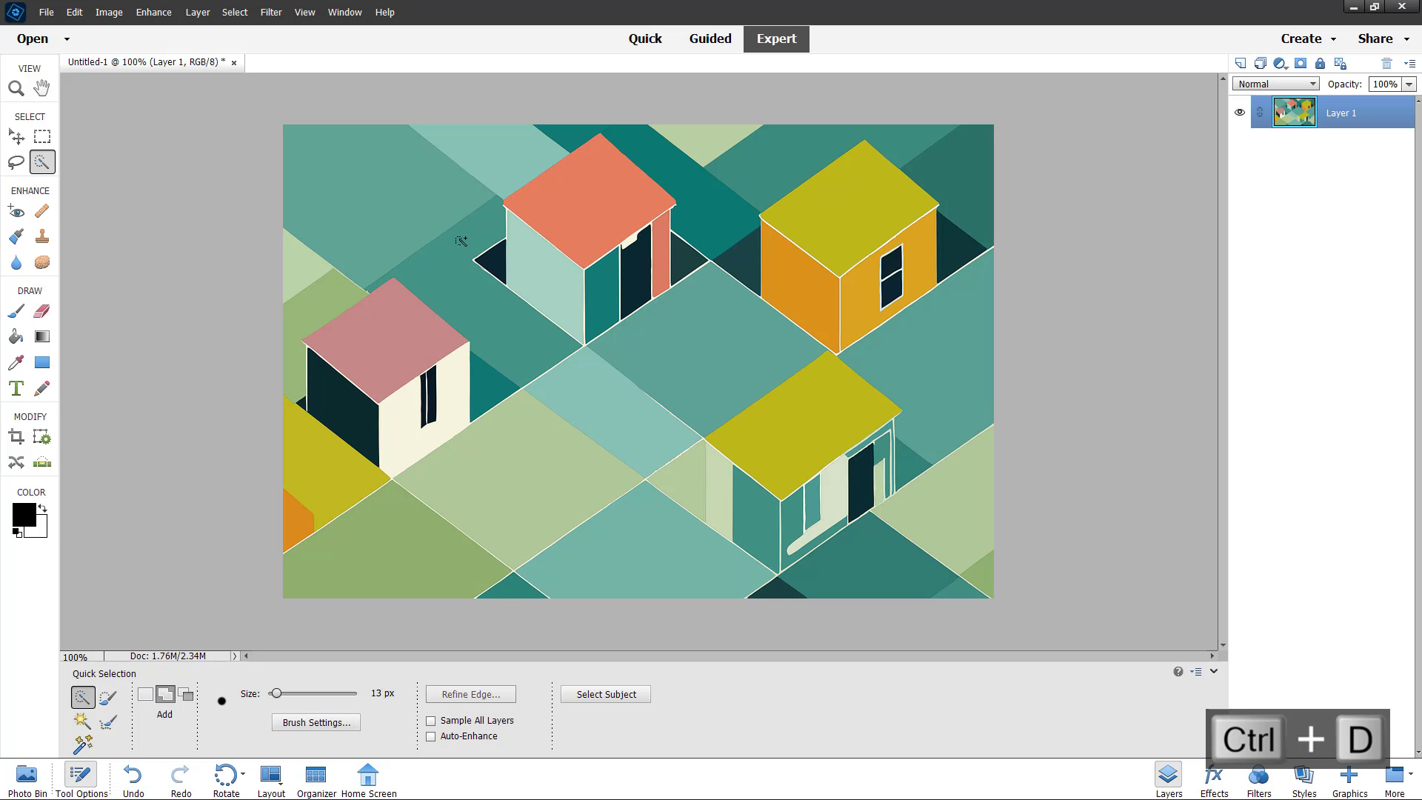
Load the saved TutorTubeSelection as a new selection and undo the load
click(235, 12)
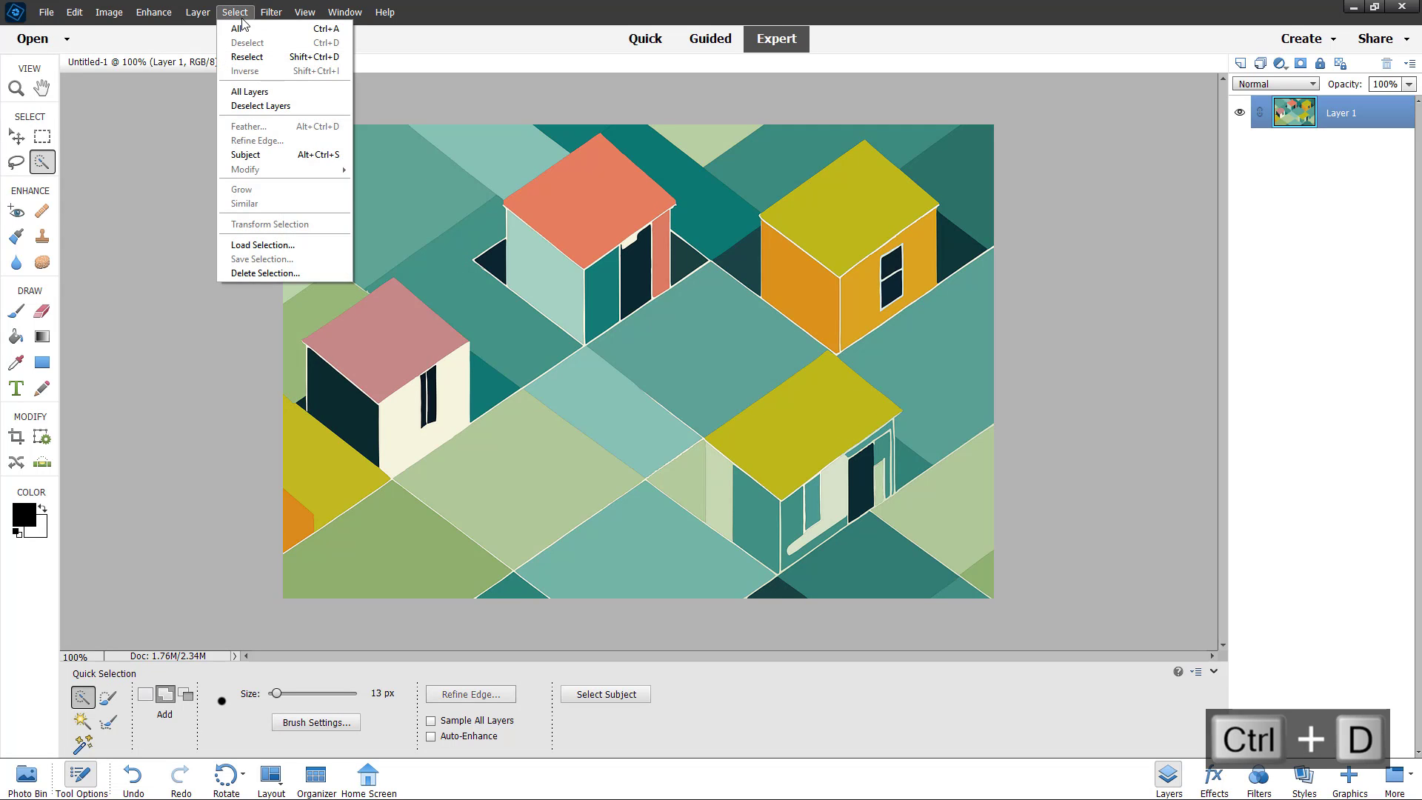
click(302, 246)
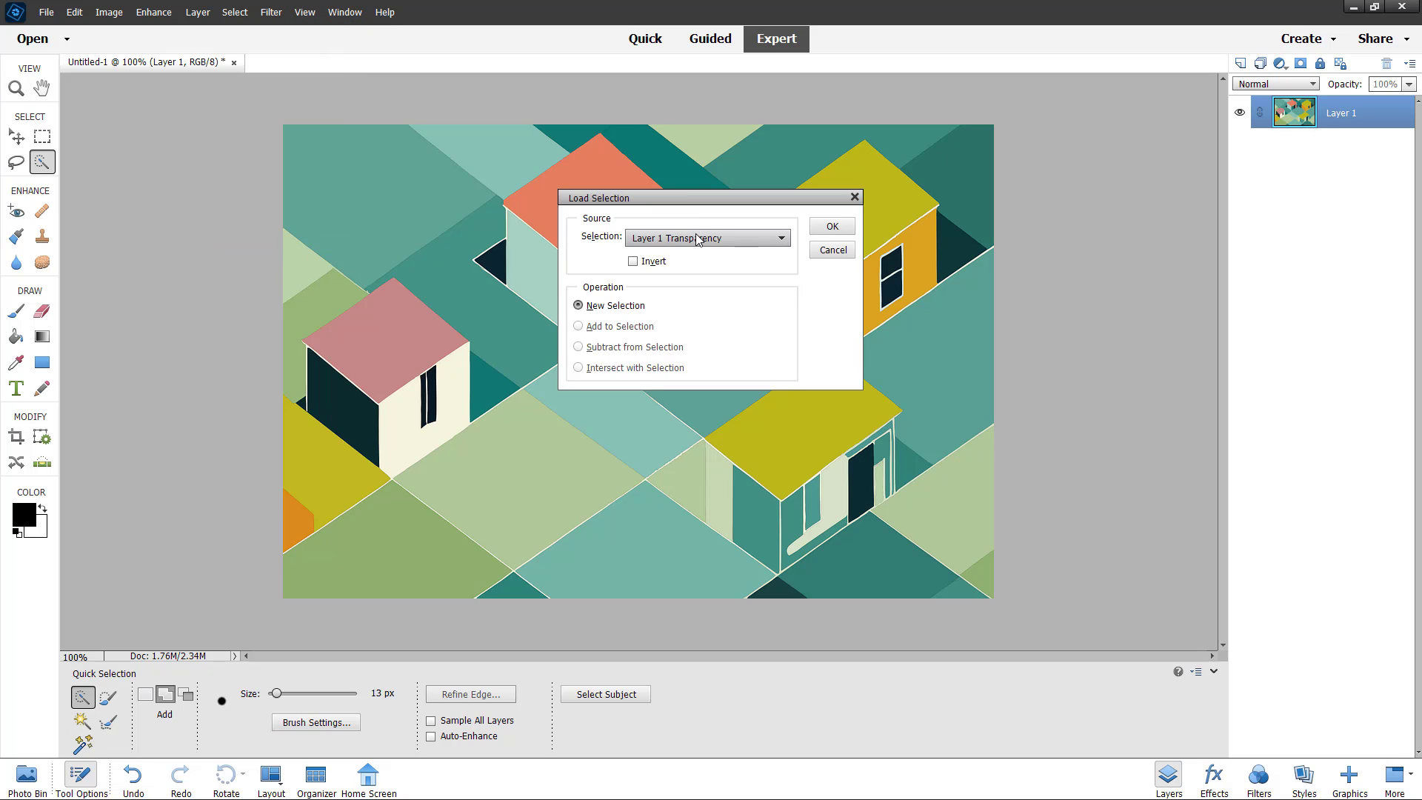
click(696, 237)
click(669, 277)
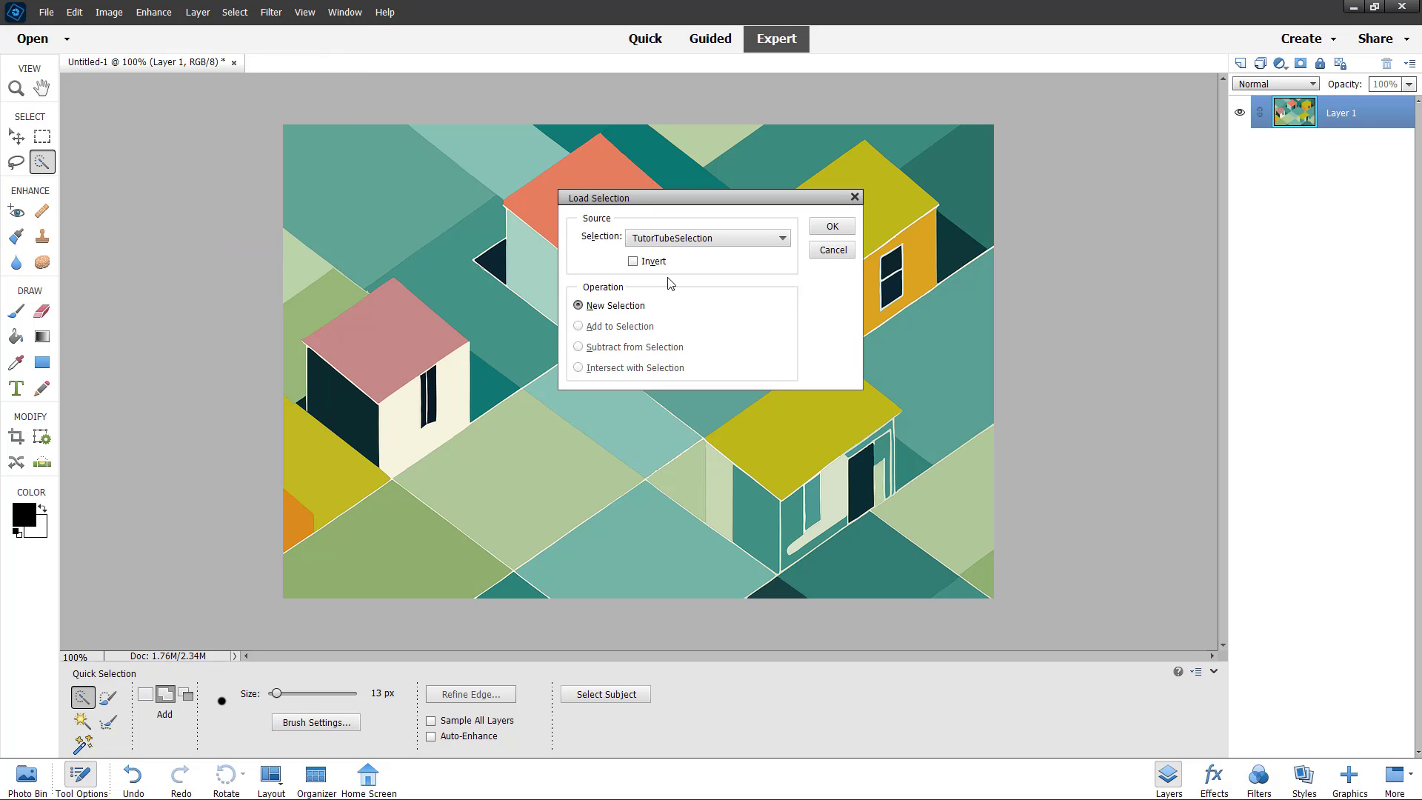
click(841, 228)
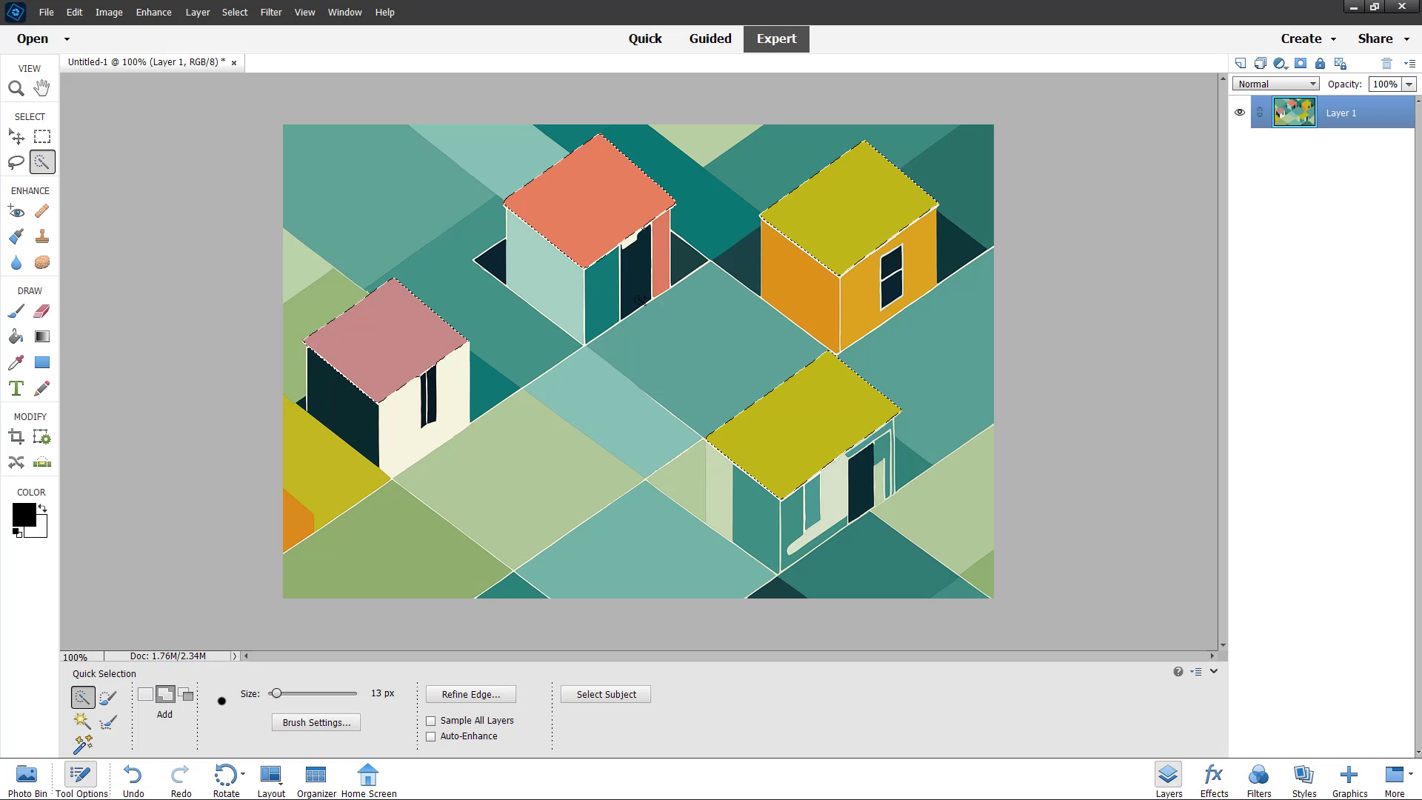
key(ctrl+z)
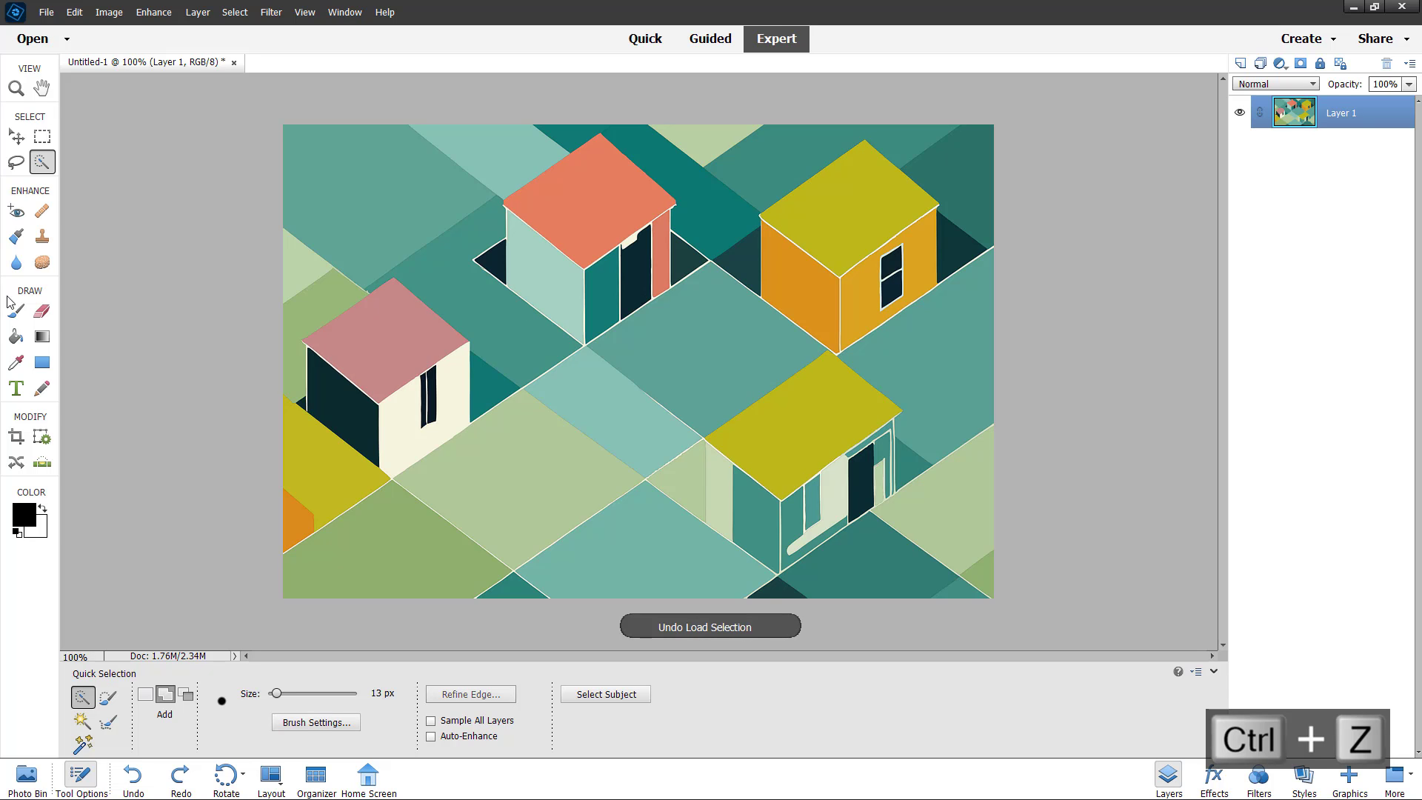
Quick-select the diagonal strip of ground tiles between the houses, add it to the saved TutorTubeSelection, and deselect
click(522, 475)
click(718, 351)
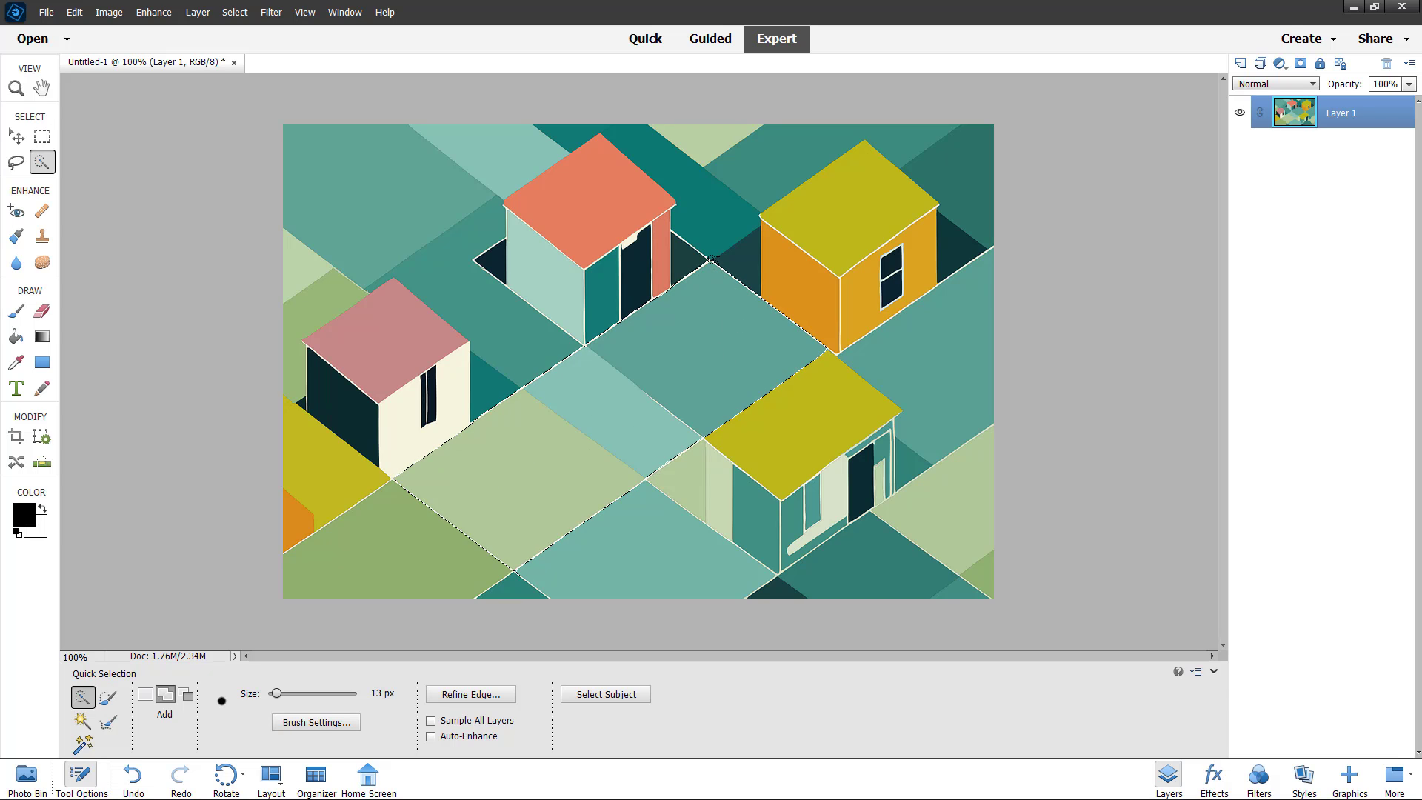
click(235, 13)
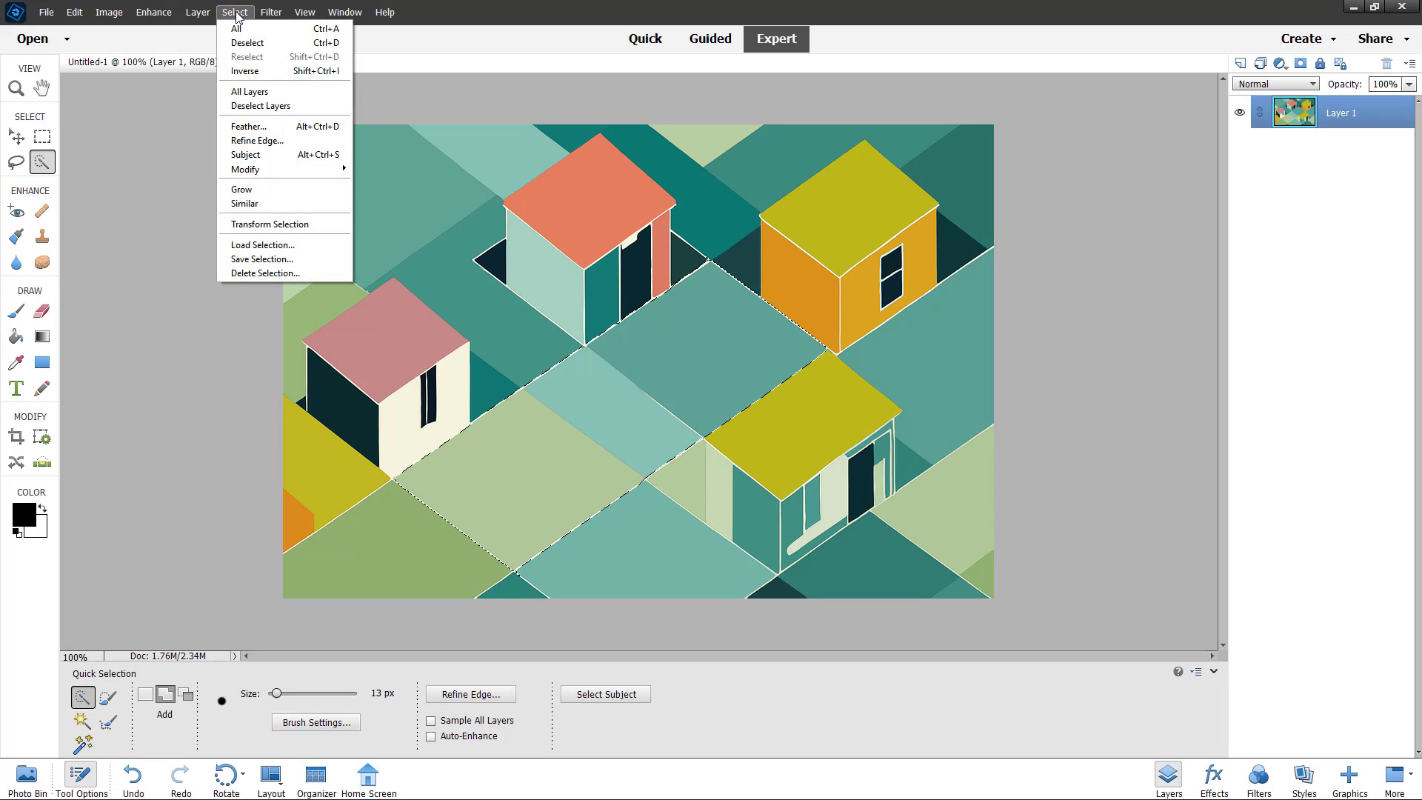
click(294, 259)
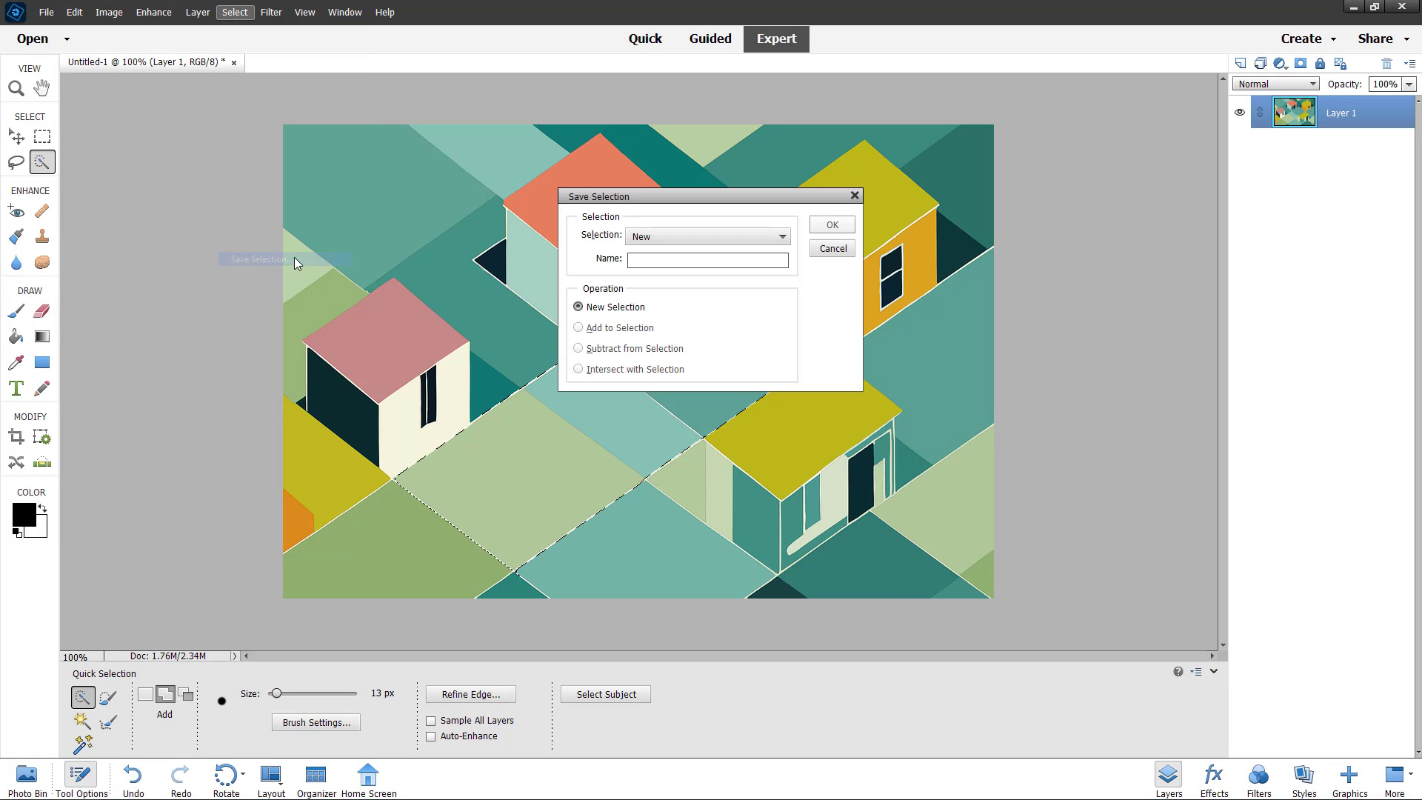
click(703, 237)
click(681, 275)
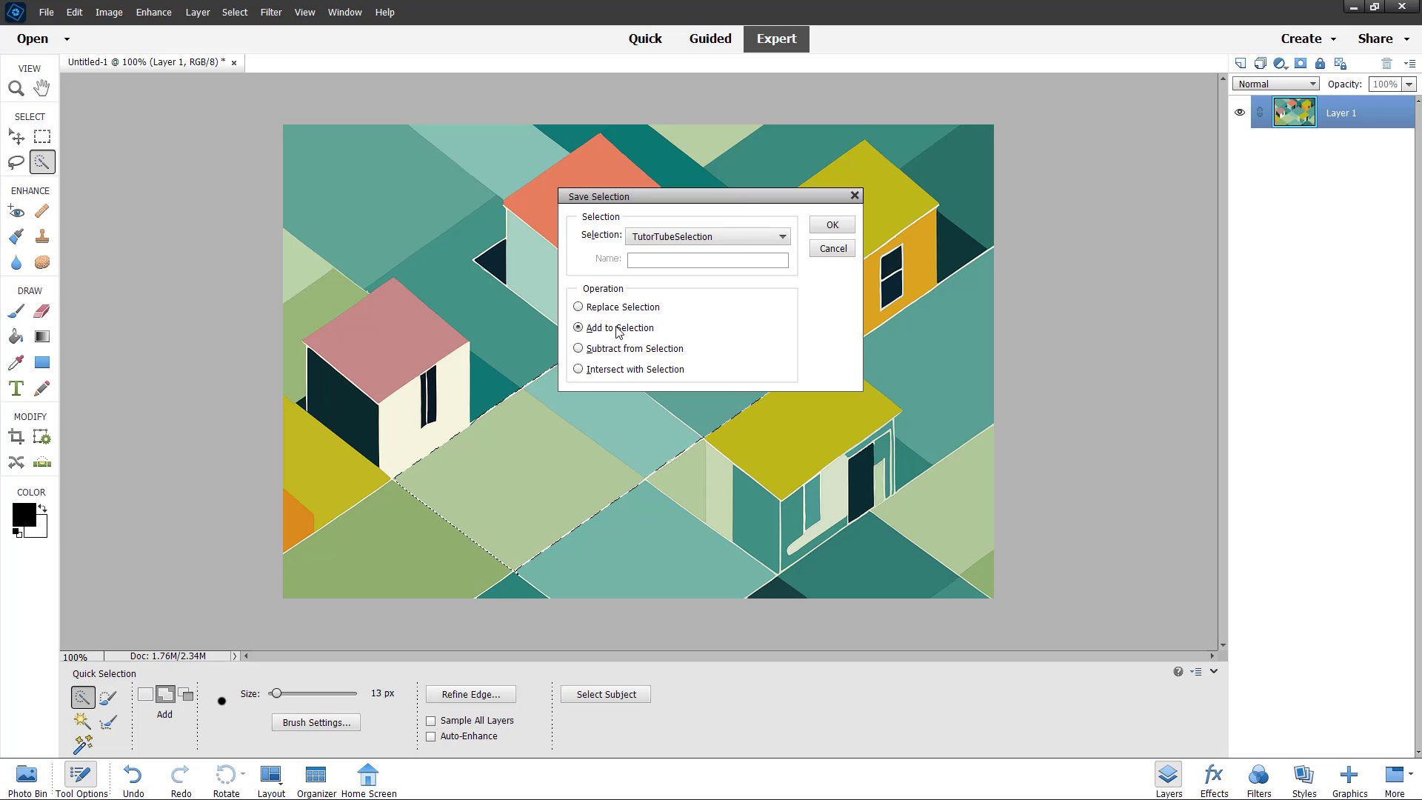
click(833, 225)
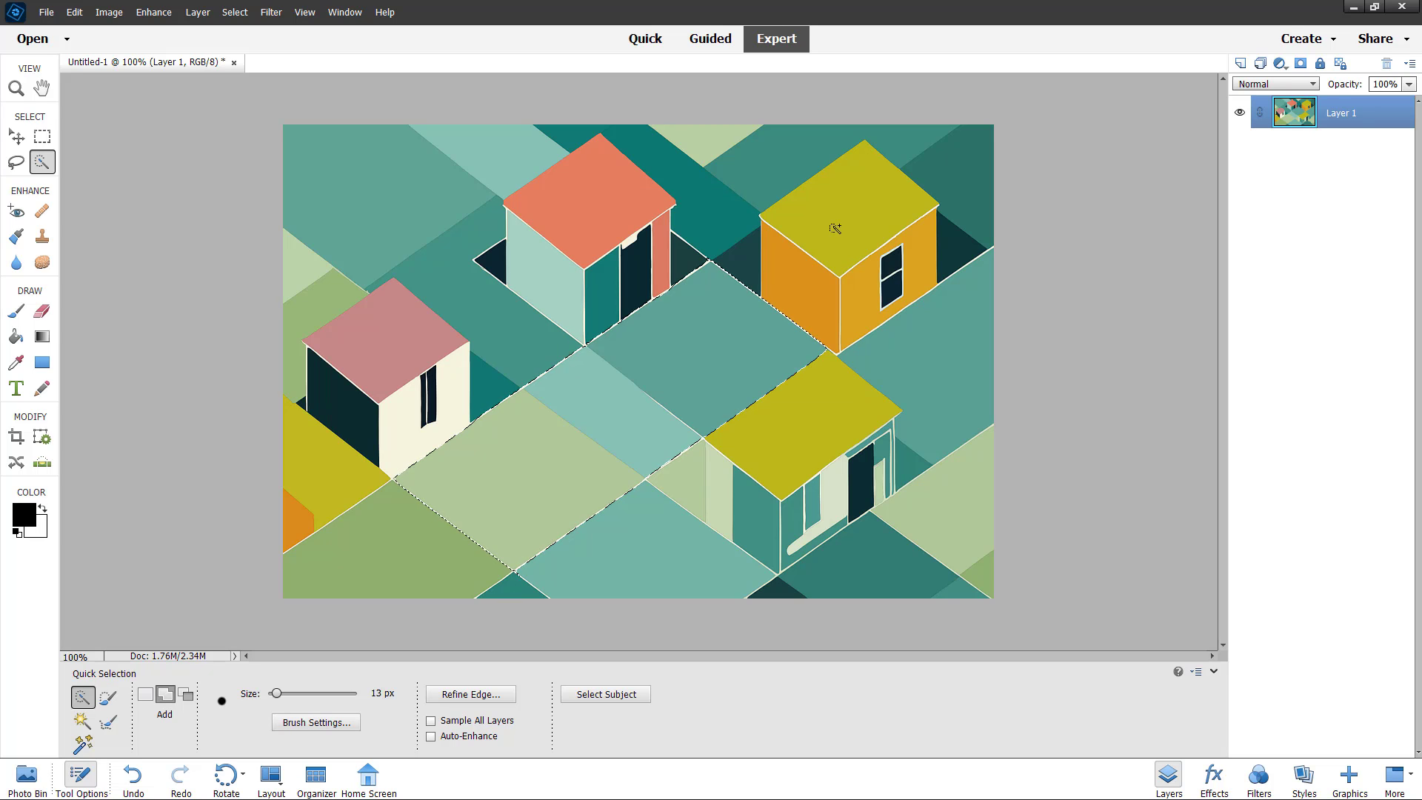
key(ctrl+d)
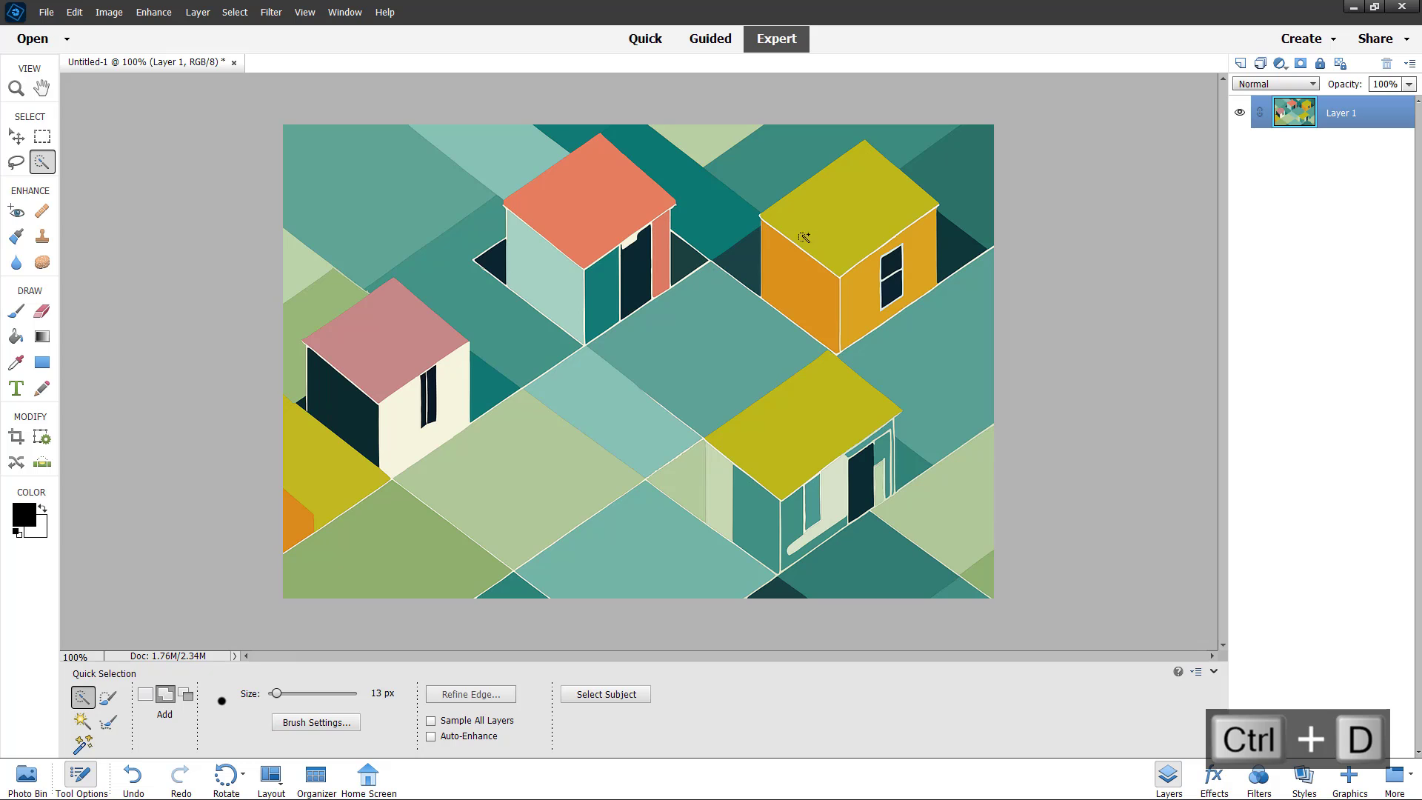
Load the expanded TutorTubeSelection, containing the roofs and ground strip, as a new selection
click(236, 13)
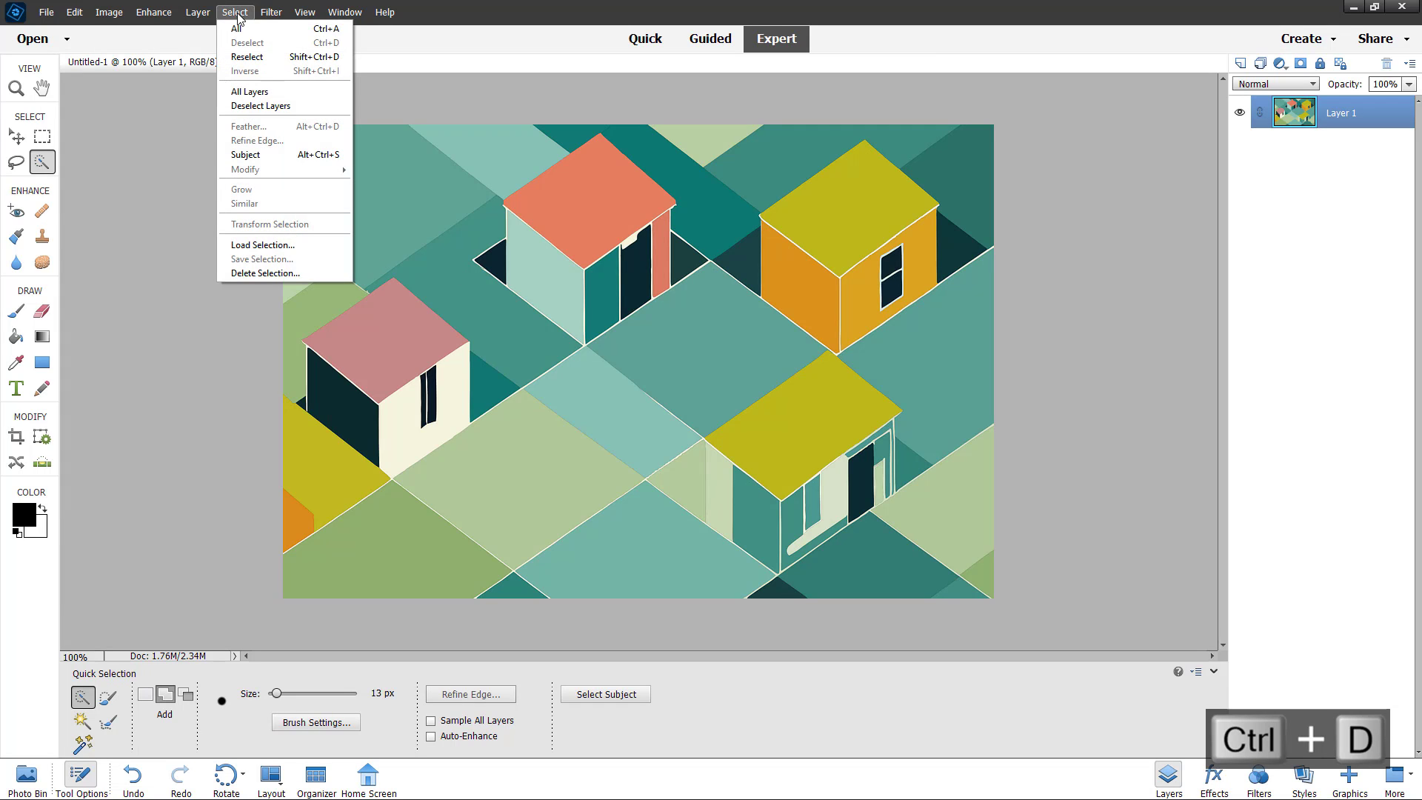
click(266, 245)
click(731, 237)
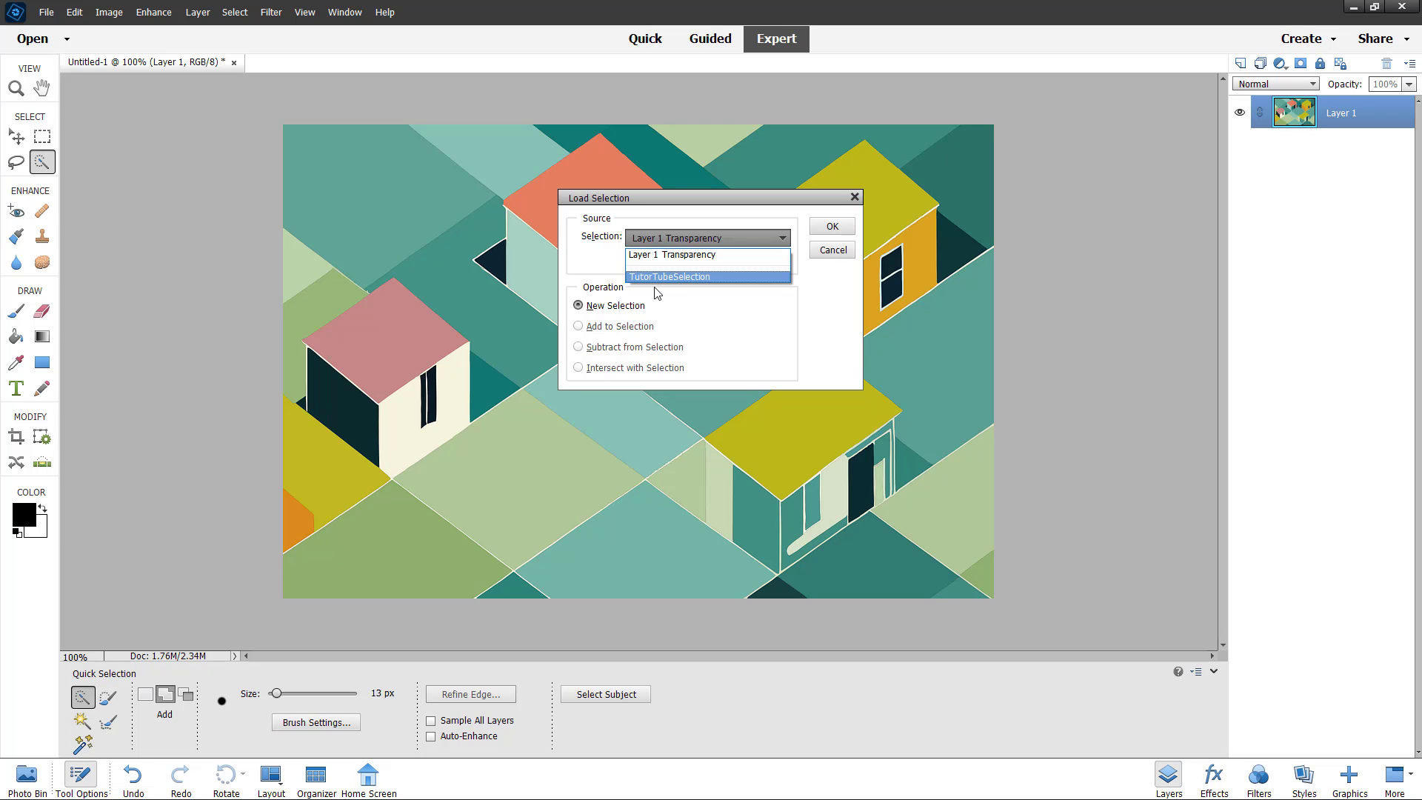
click(741, 273)
click(826, 232)
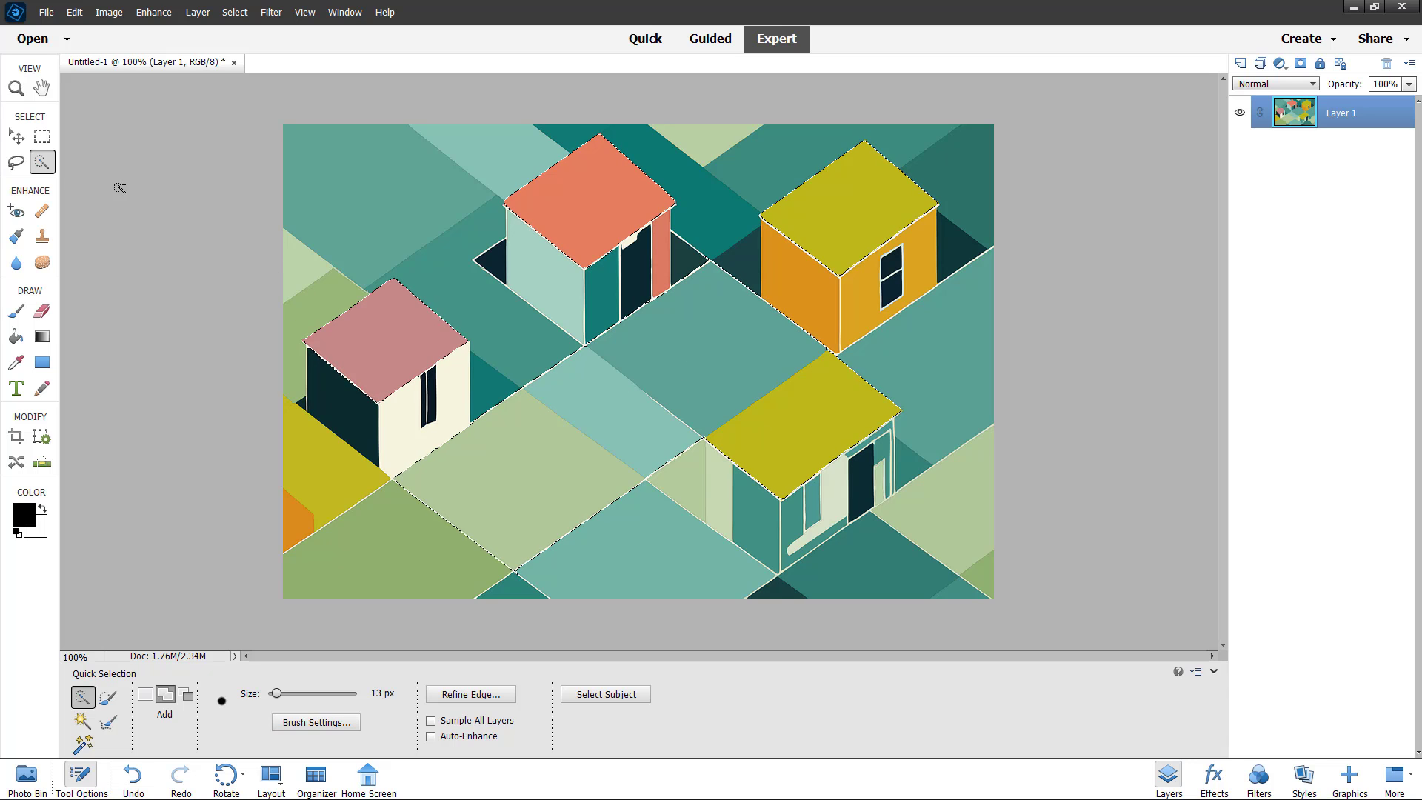
Try moving the selected roofs and ground strip slightly, undo the move, and deselect everything
click(16, 136)
mouse_move(671, 400)
mouse_down()
mouse_move(698, 406)
mouse_move(690, 422)
mouse_move(681, 394)
mouse_move(673, 402)
mouse_up()
key(ctrl+z)
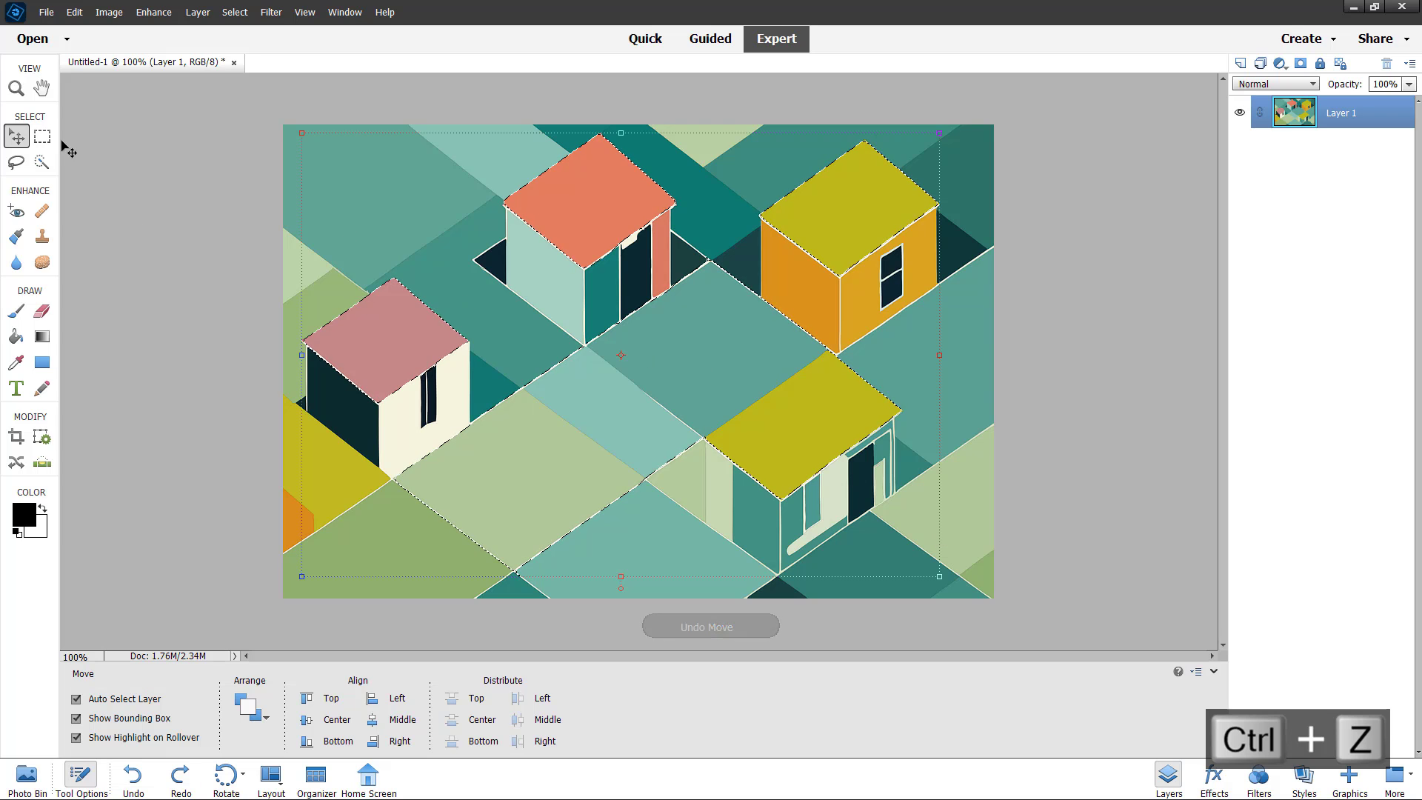
key(ctrl+d)
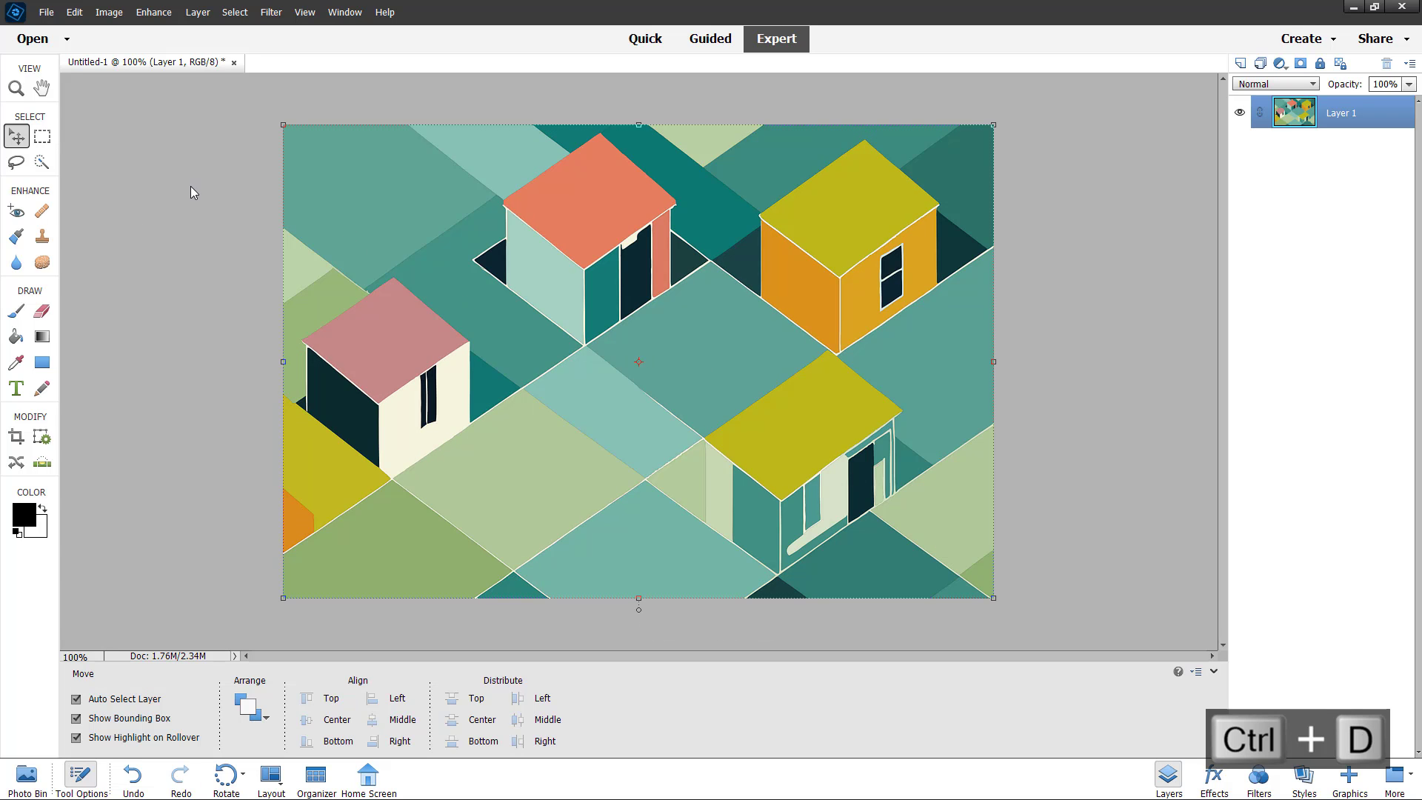
Delete the saved TutorTubeSelection from the document and check whether the load and delete selection commands are still available
click(234, 13)
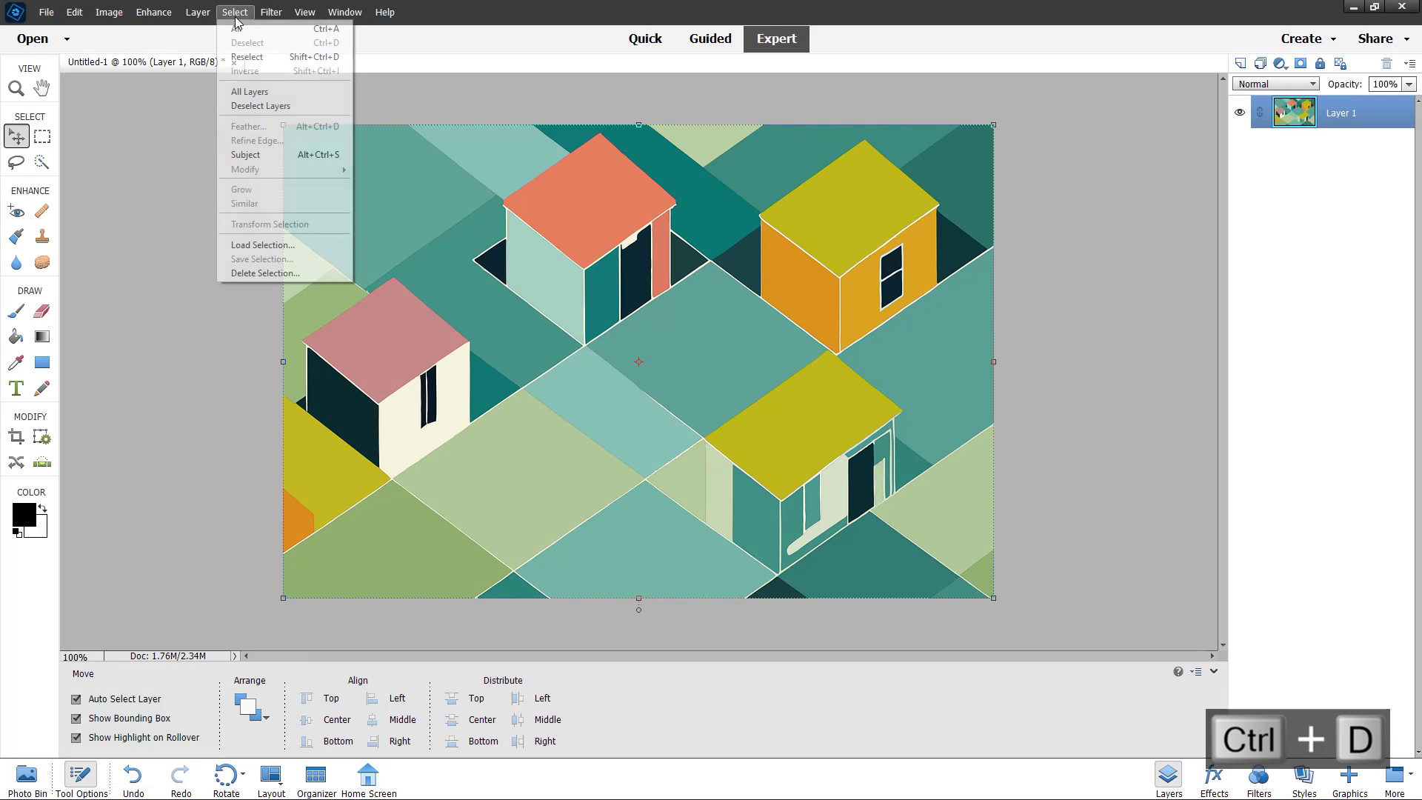
click(299, 276)
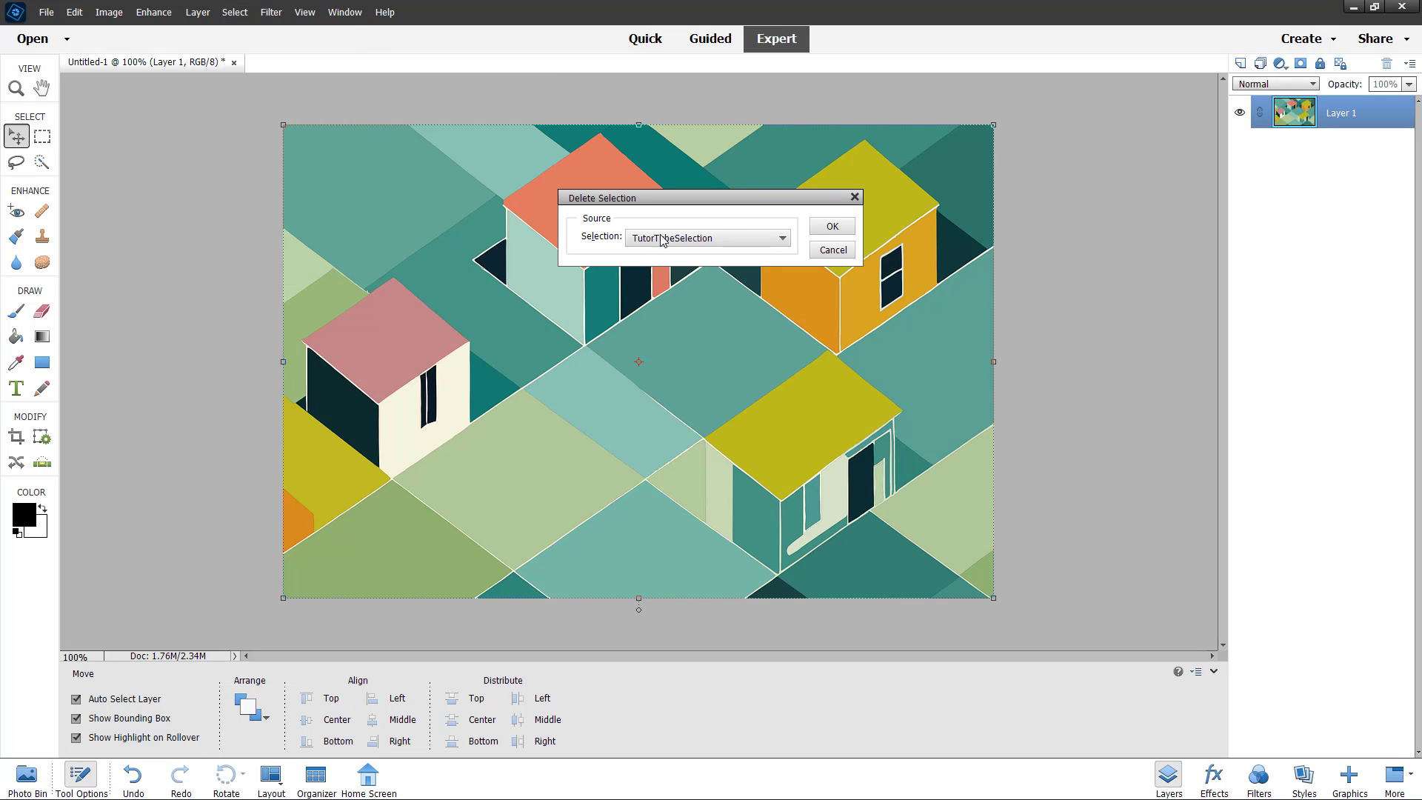
click(682, 238)
click(685, 255)
click(832, 226)
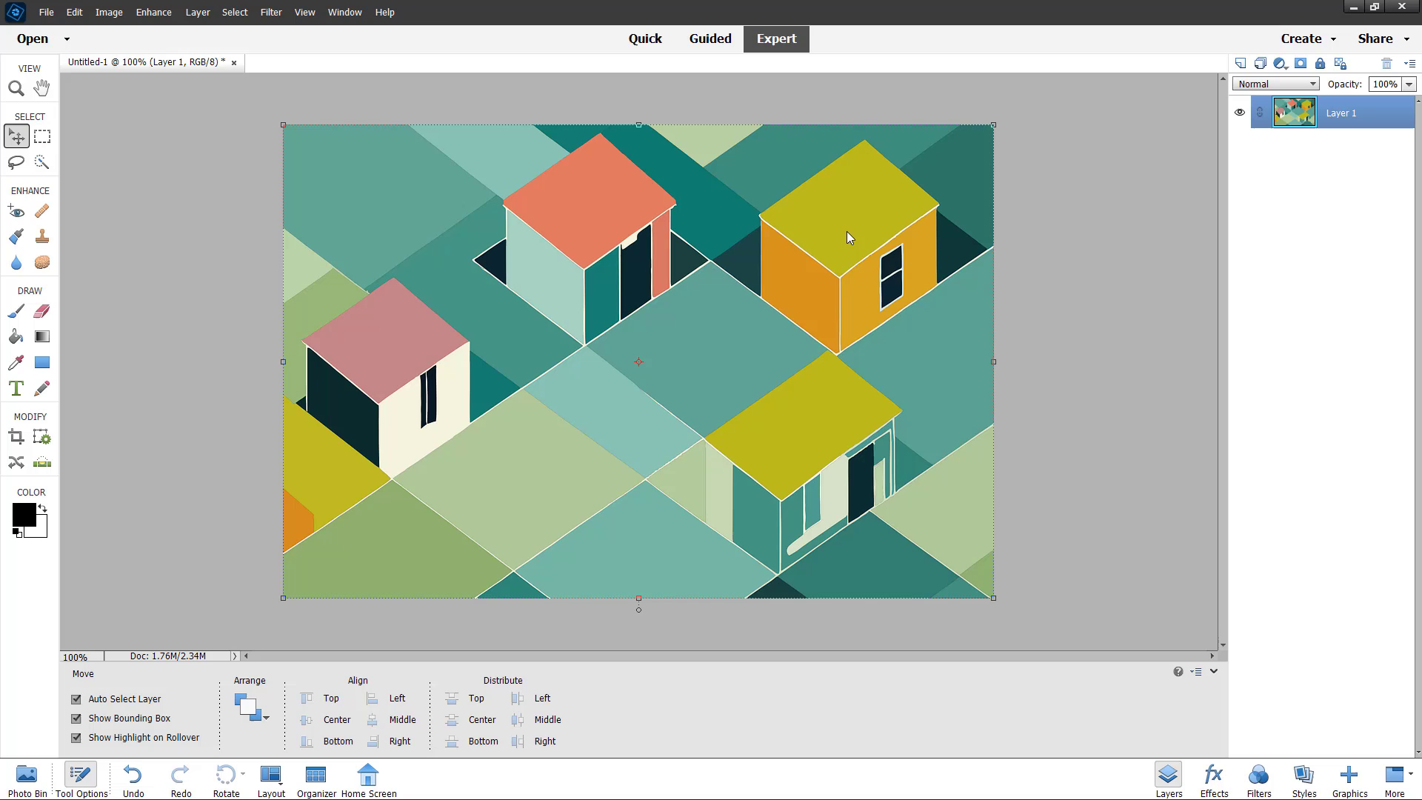
click(239, 15)
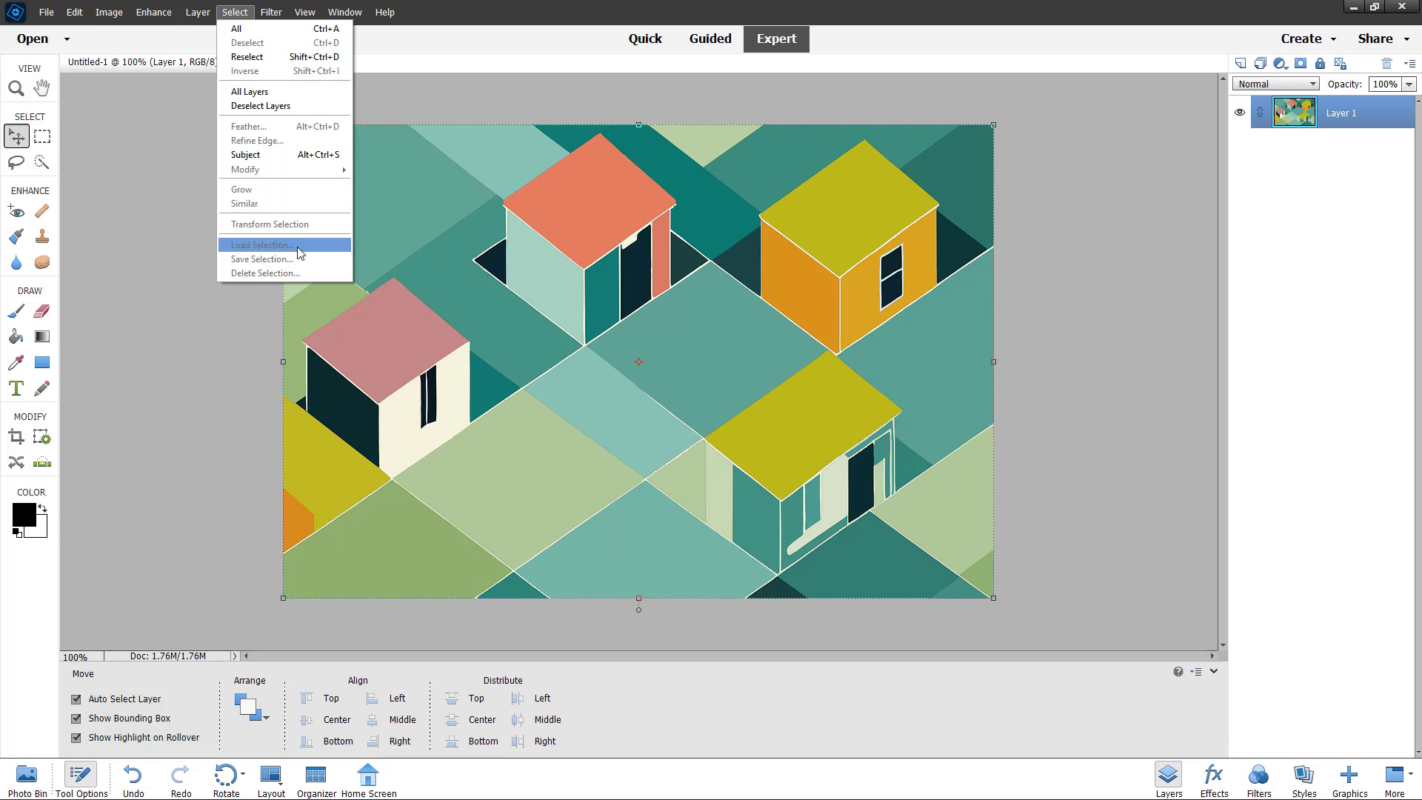
click(485, 290)
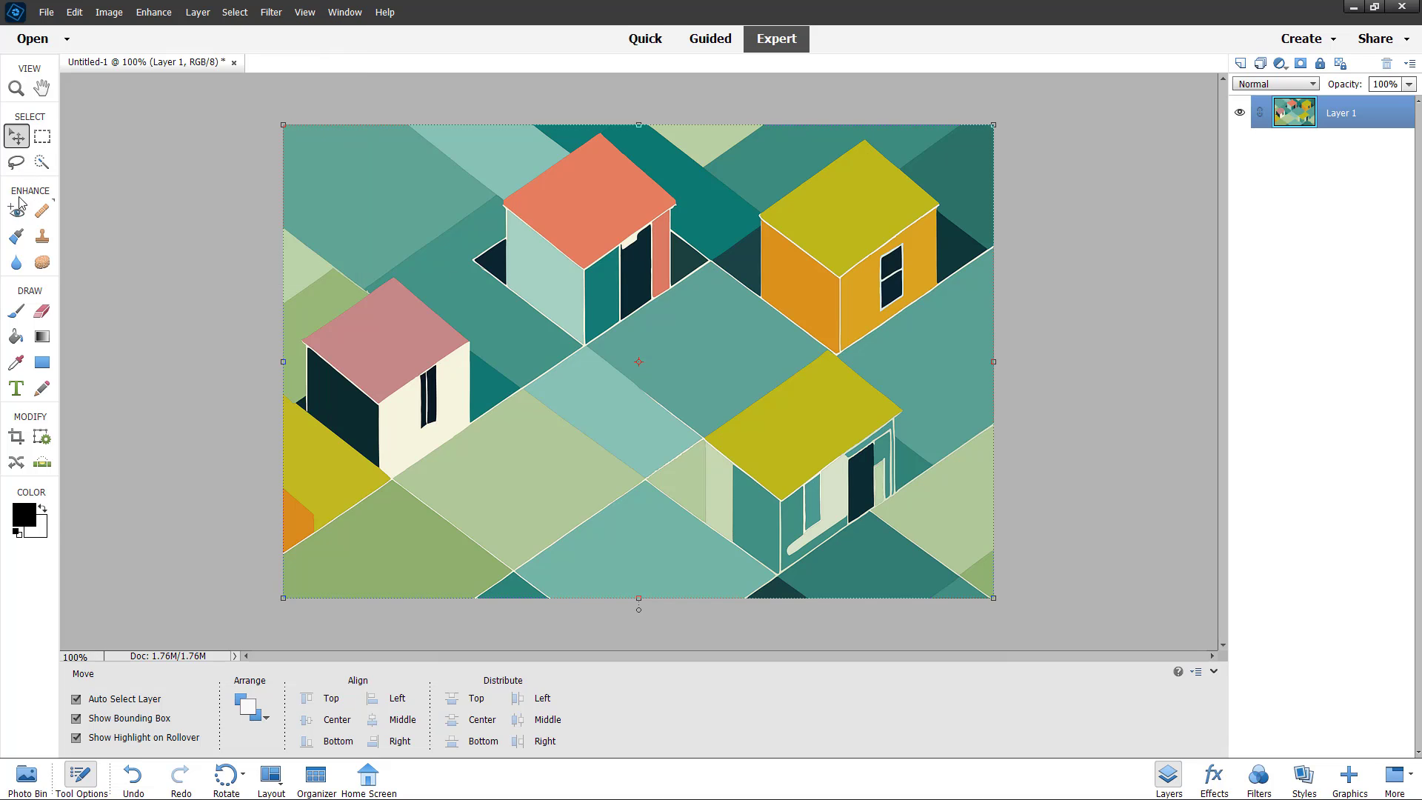
Quick-select the teal ground area between the pink-roofed and coral-roofed houses, and check the availability of the save selection command
click(41, 164)
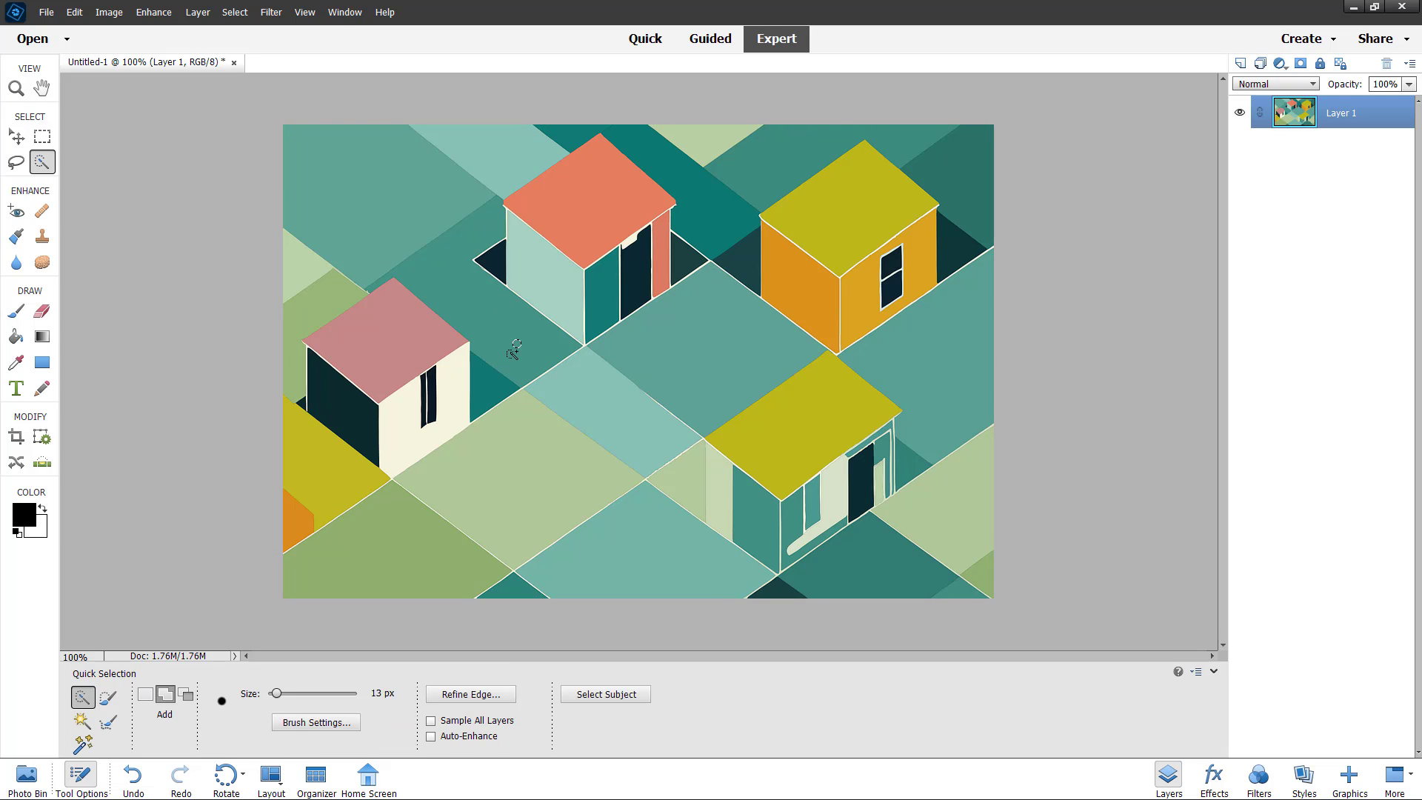
drag(520, 346, 437, 253)
click(235, 12)
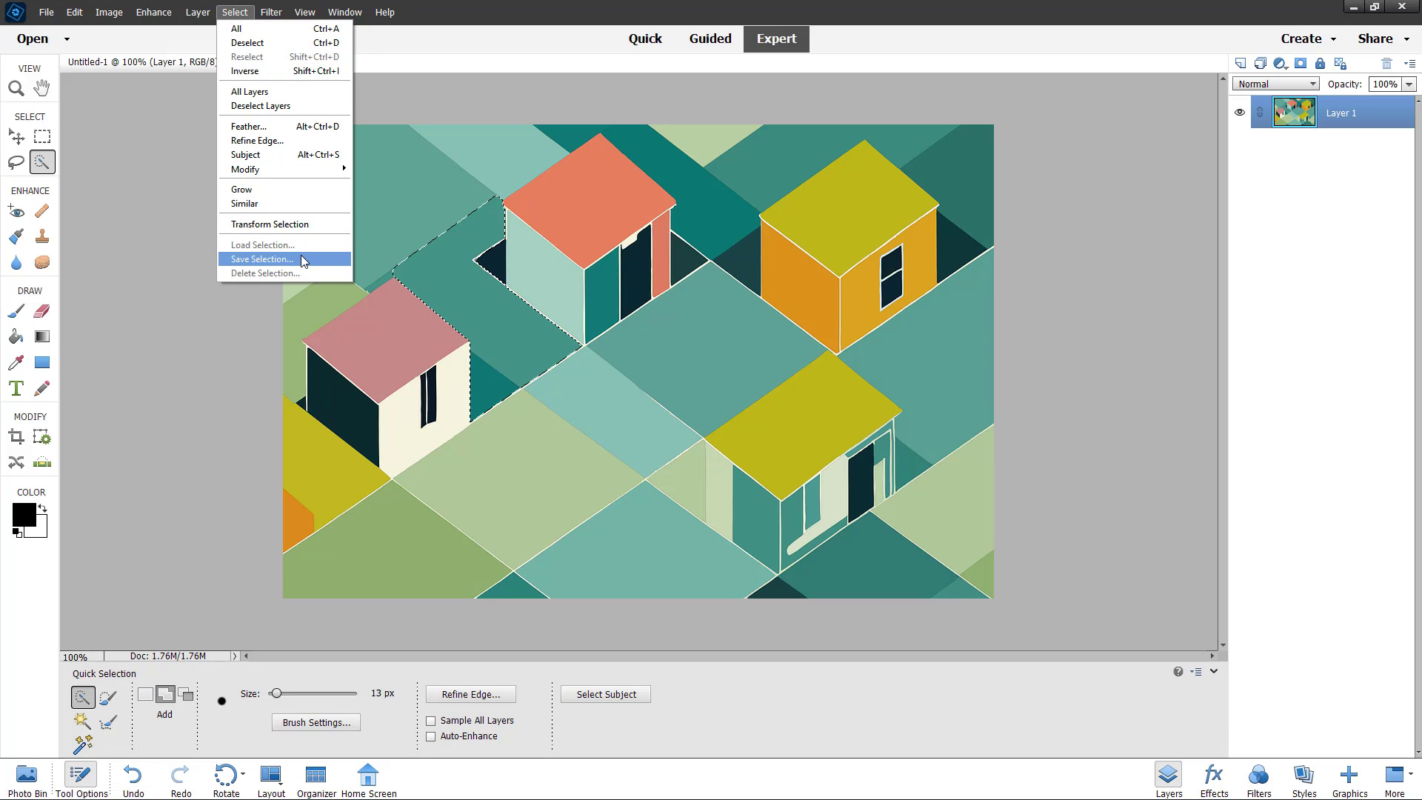
click(576, 381)
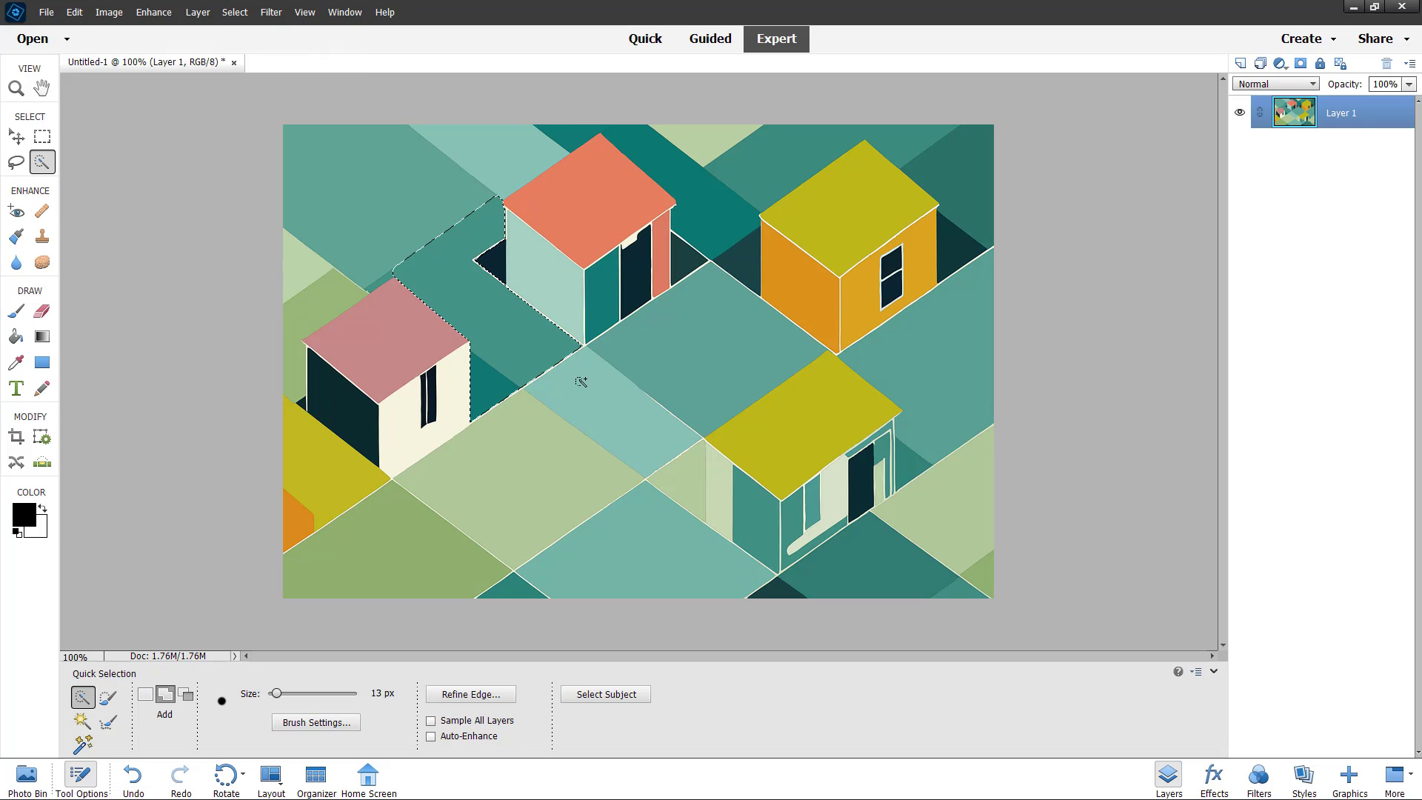